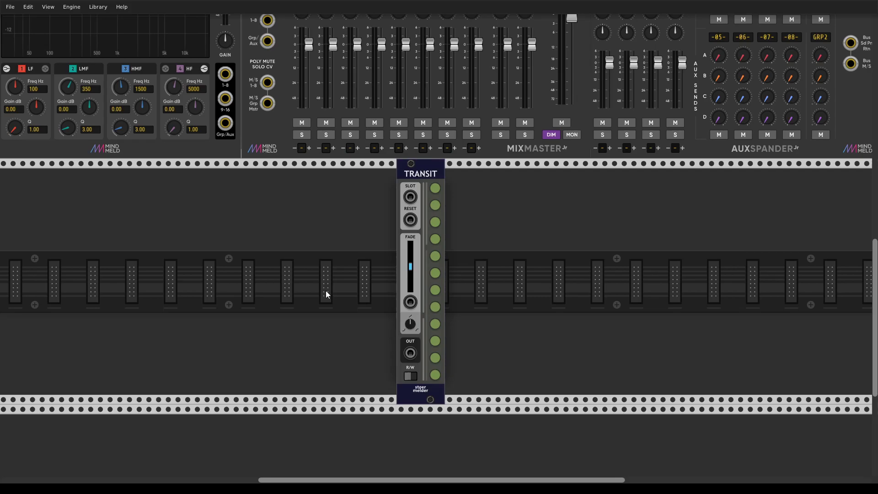
- Bend the fade curve with the Shape knob on the Transit module
{"action": "mouse_move", "coordinate": [410, 274]}
{"action": "mouse_move", "coordinate": [410, 321]}
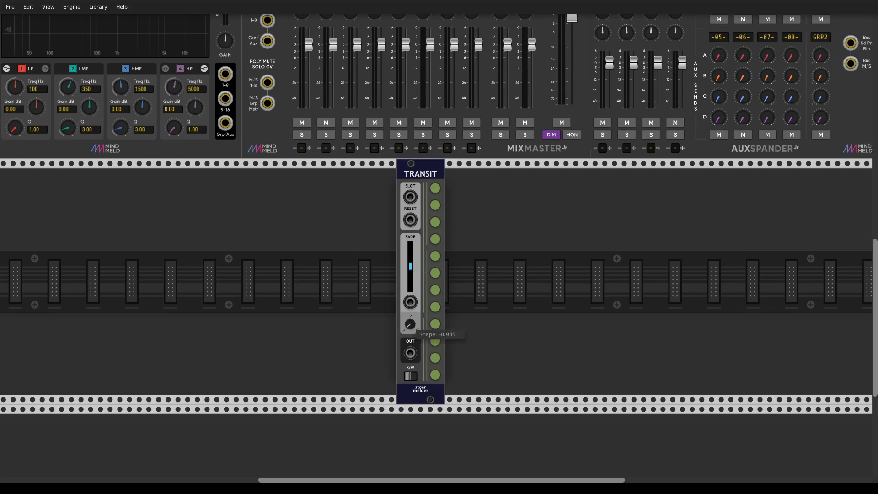
{"action": "left_click_drag", "start_coordinate": [410, 324], "coordinate": [489, 276]}
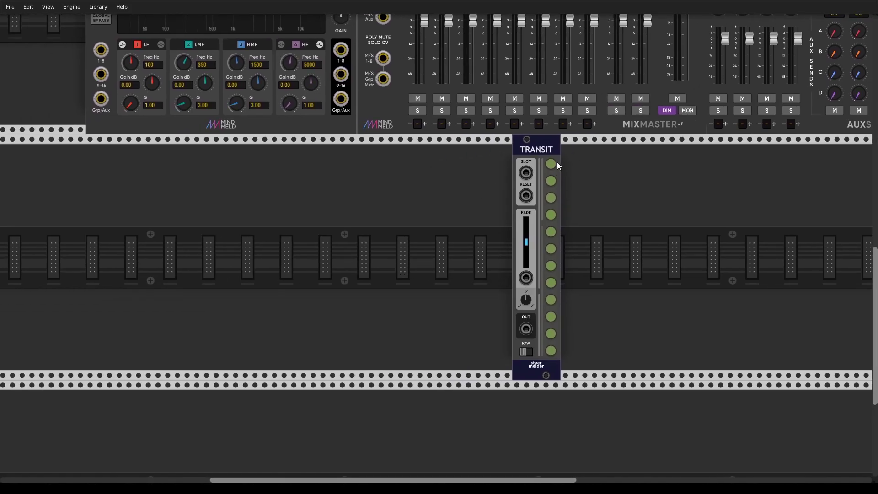
- Add a Palette oscillator left of Transit and bind Transit to it with Bind module (left)
{"action": "right_click", "coordinate": [537, 146]}
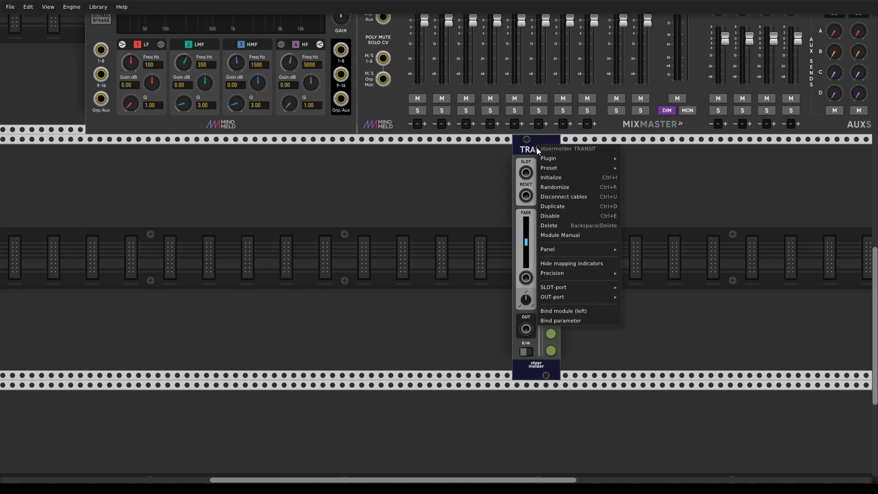
{"action": "left_click", "coordinate": [578, 322]}
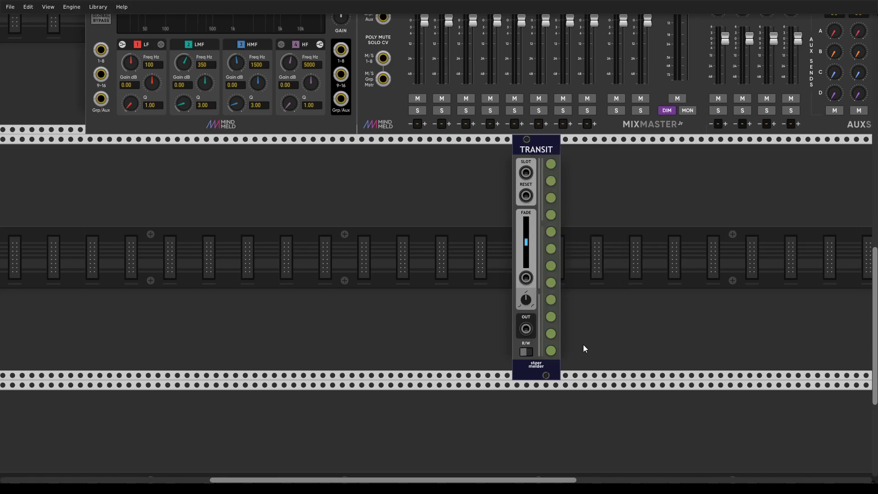
{"action": "right_click", "coordinate": [366, 303]}
{"action": "type", "text": "p"}
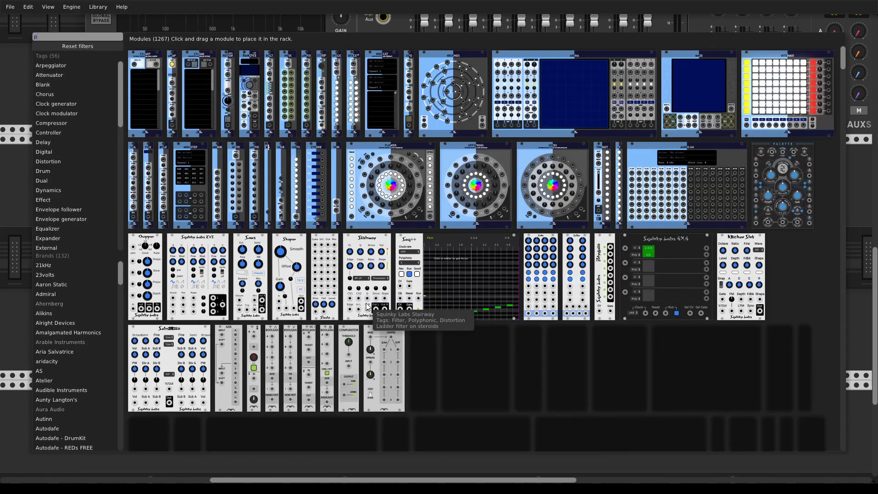
{"action": "type", "text": "ale"}
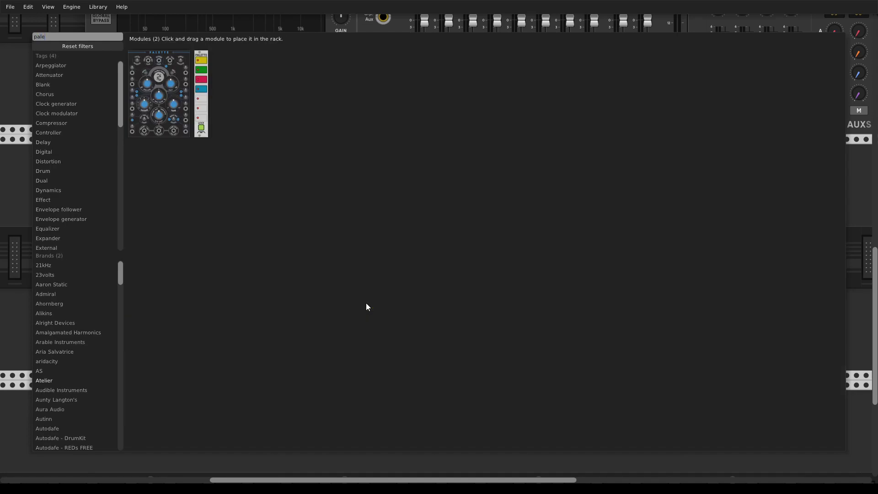
{"action": "left_click_drag", "start_coordinate": [158, 117], "coordinate": [459, 251]}
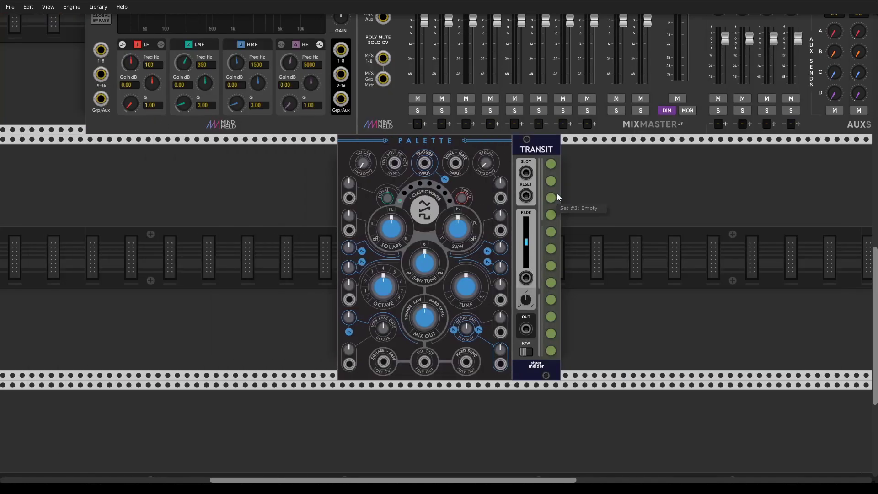
{"action": "right_click", "coordinate": [531, 148]}
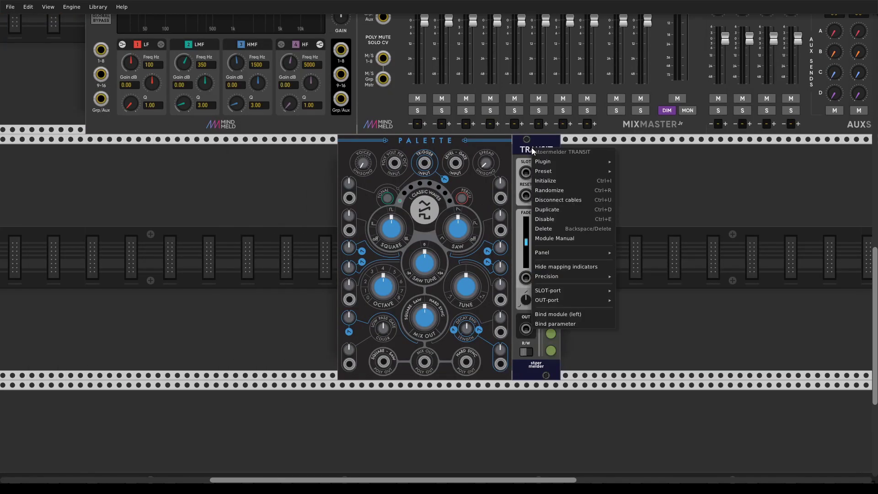
{"action": "left_click", "coordinate": [562, 315]}
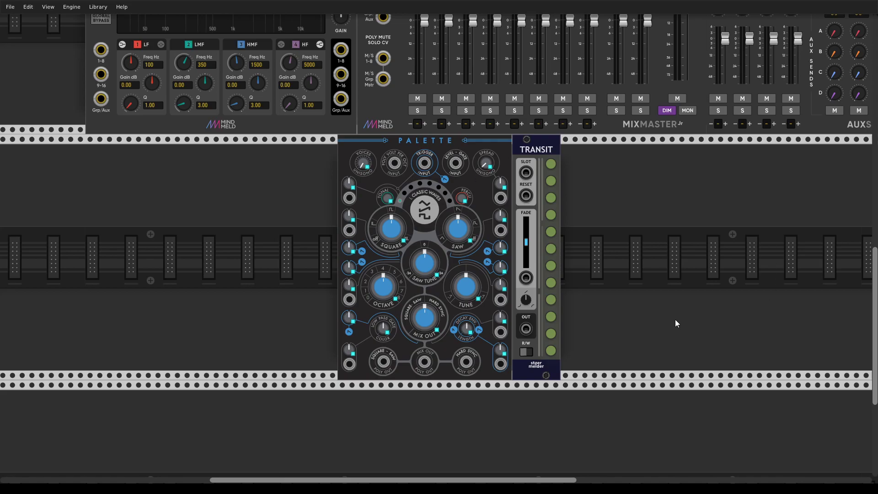
- Switch Palette to Chords mode with raised harmonics and store it as Transit set 1
{"action": "left_click_drag", "start_coordinate": [676, 323], "coordinate": [542, 322]}
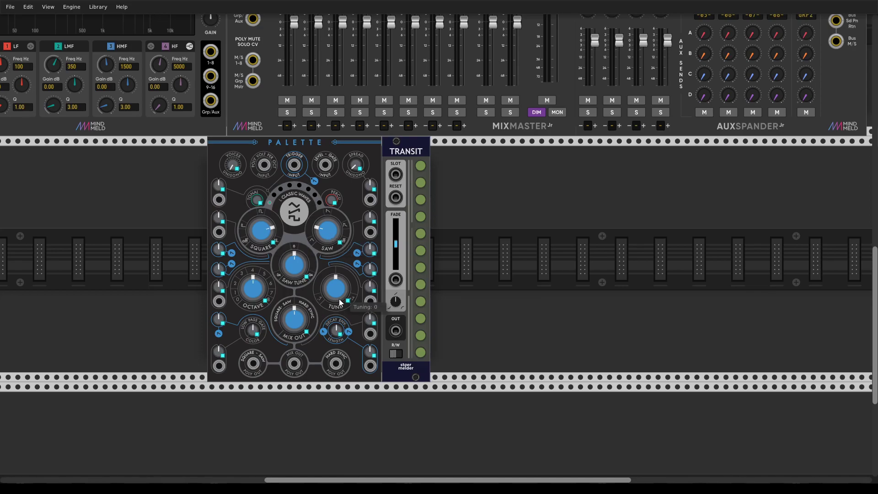
{"action": "left_click_drag", "start_coordinate": [309, 279], "coordinate": [308, 270]}
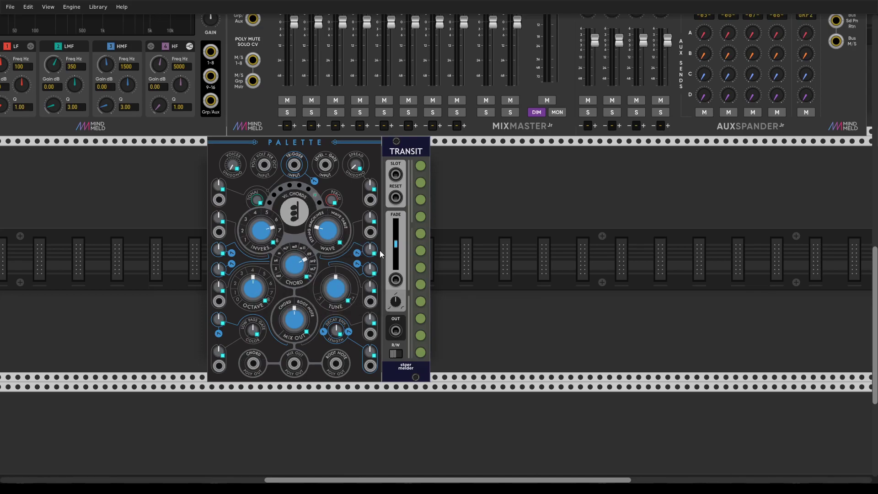
{"action": "left_click", "coordinate": [294, 212]}
{"action": "left_click", "coordinate": [396, 354]}
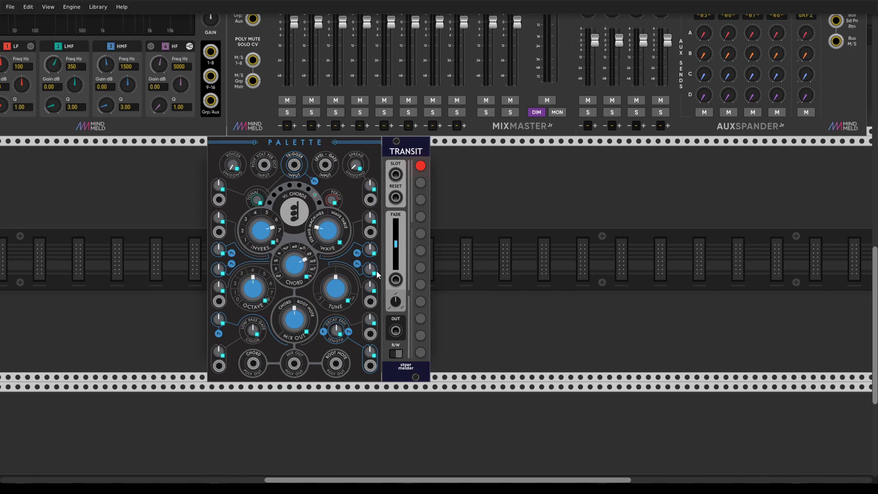
- Change Palette's chord timbre and morph, store it as set 2, then return Transit to read mode
{"action": "left_click_drag", "start_coordinate": [327, 231], "coordinate": [273, 241]}
{"action": "left_click_drag", "start_coordinate": [328, 229], "coordinate": [318, 241]}
{"action": "left_click", "coordinate": [421, 182]}
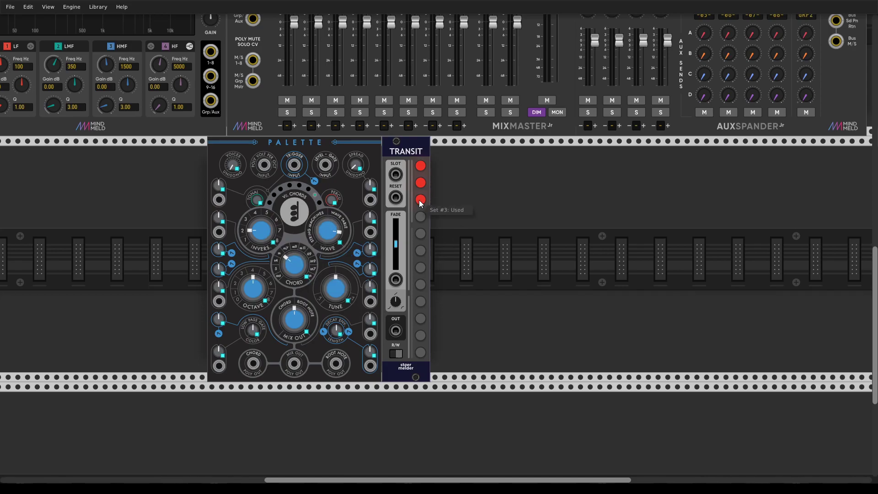
{"action": "left_click", "coordinate": [396, 353]}
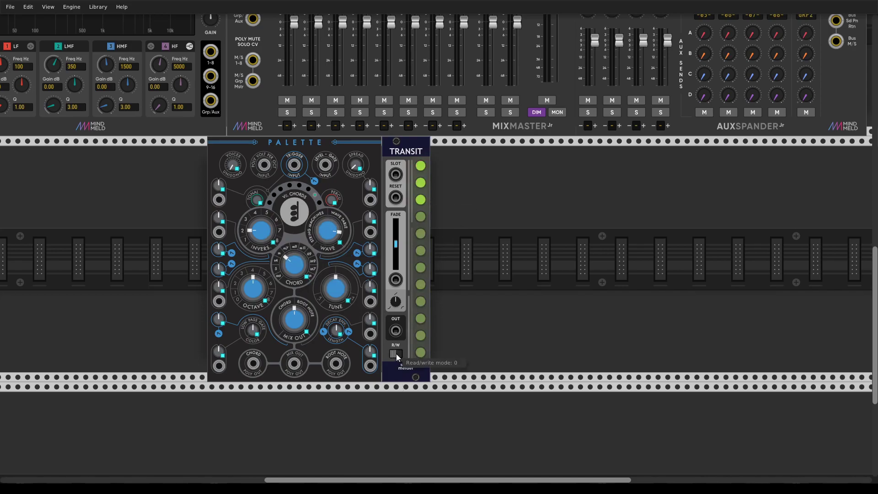
- Recall sets 1, 2 and 3 in turn, then sets 1 and 2 again
{"action": "left_click", "coordinate": [420, 167]}
{"action": "left_click", "coordinate": [421, 183]}
{"action": "left_click", "coordinate": [420, 199]}
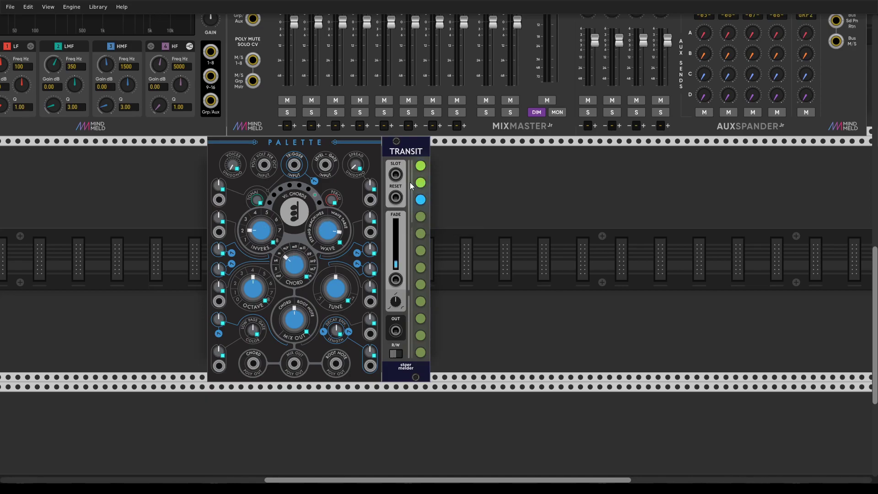
{"action": "left_click", "coordinate": [420, 167]}
{"action": "left_click", "coordinate": [420, 183]}
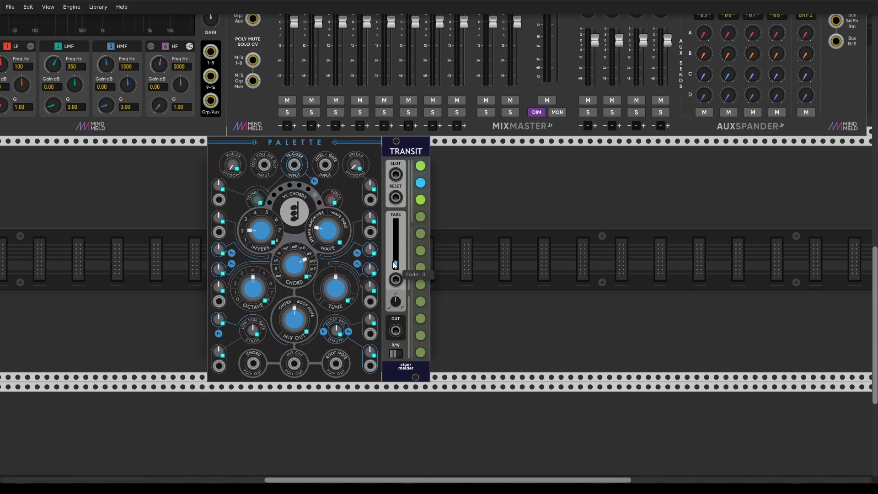
- Raise Transit's fade to about 0.972 and bend its shape to -0.849, auditioning sets 3 and 1
{"action": "left_click_drag", "start_coordinate": [396, 265], "coordinate": [396, 225]}
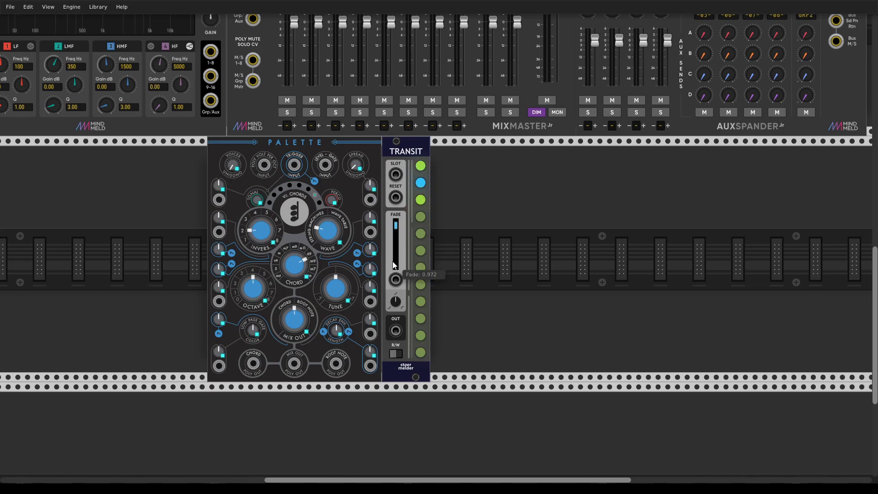
{"action": "left_click", "coordinate": [421, 199]}
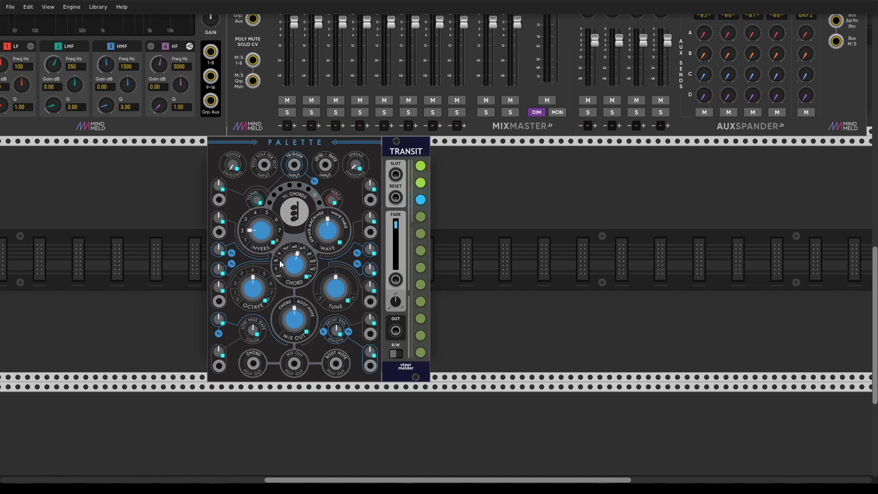
{"action": "left_click_drag", "start_coordinate": [395, 302], "coordinate": [395, 311]}
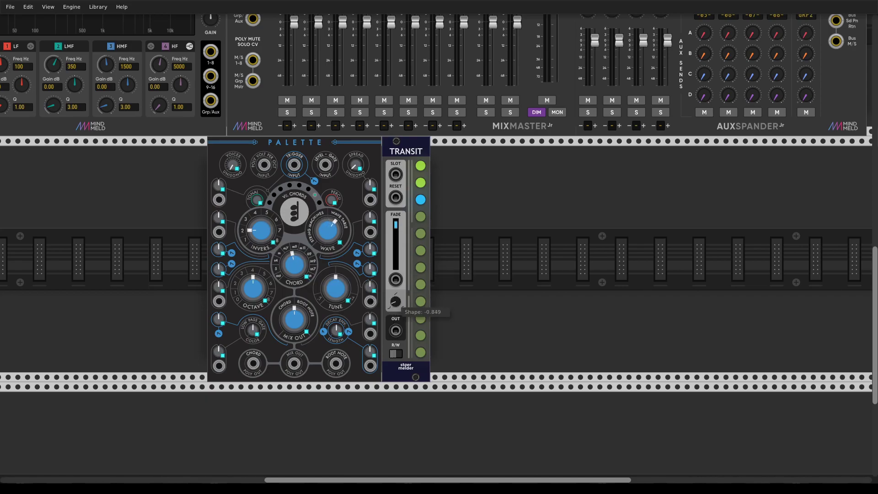
{"action": "left_click", "coordinate": [420, 167]}
{"action": "left_click_drag", "start_coordinate": [400, 301], "coordinate": [400, 306]}
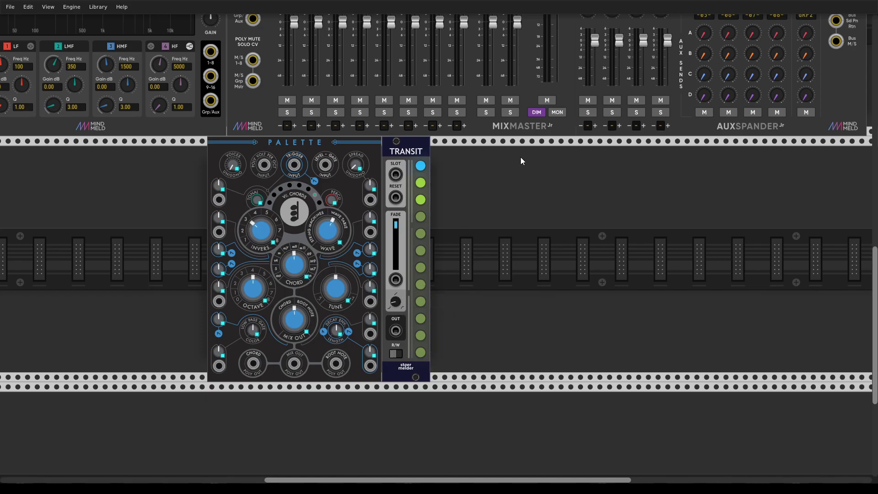
{"action": "left_click", "coordinate": [421, 199]}
- Move Transit right and add a VULT Tangents filter from the module browser
{"action": "left_click_drag", "start_coordinate": [428, 168], "coordinate": [638, 167]}
{"action": "right_click", "coordinate": [501, 233]}
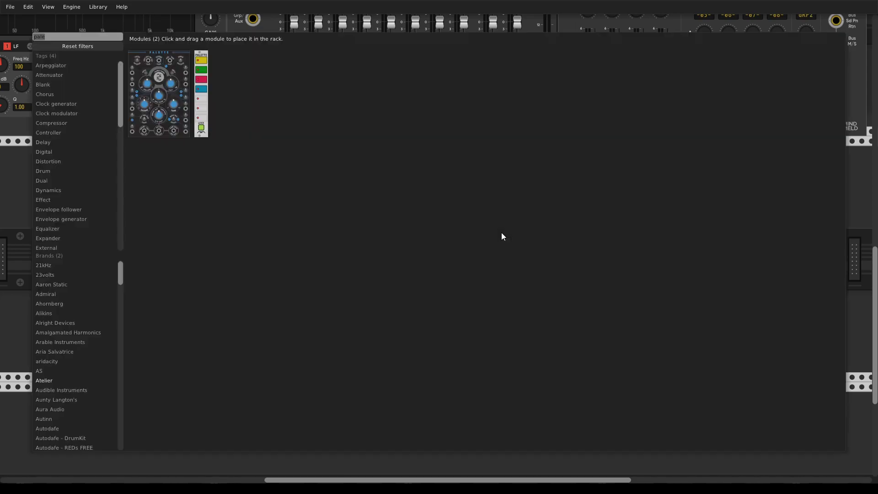
{"action": "key", "text": "BackSpace"}
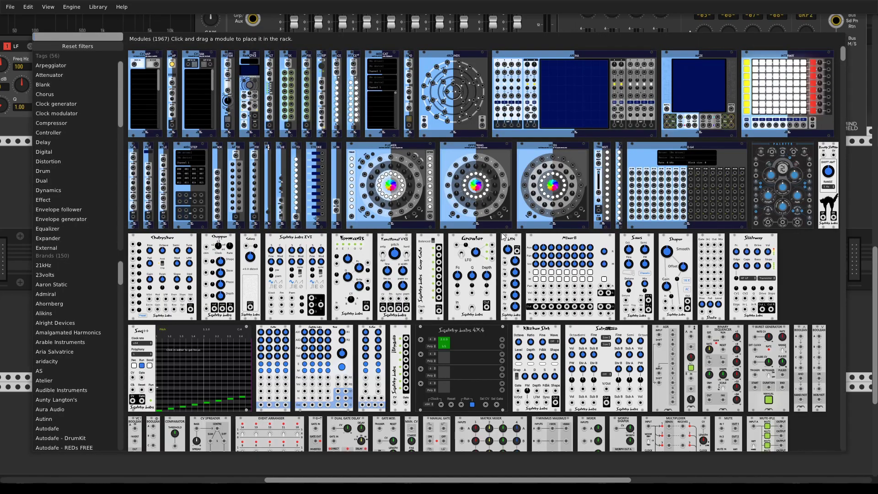
{"action": "type", "text": "vult"}
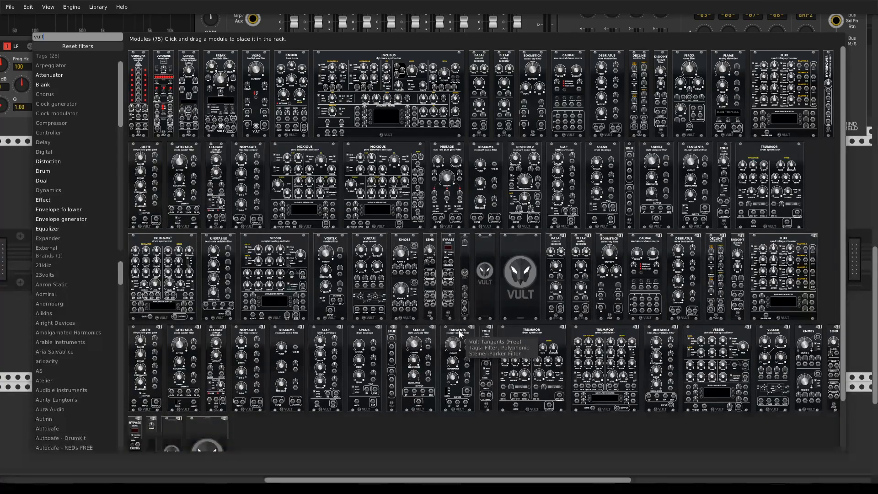
{"action": "left_click_drag", "start_coordinate": [448, 365], "coordinate": [403, 251]}
- Place Transit beside Tangents and bind Transit to the filter
{"action": "left_click_drag", "start_coordinate": [615, 153], "coordinate": [501, 155]}
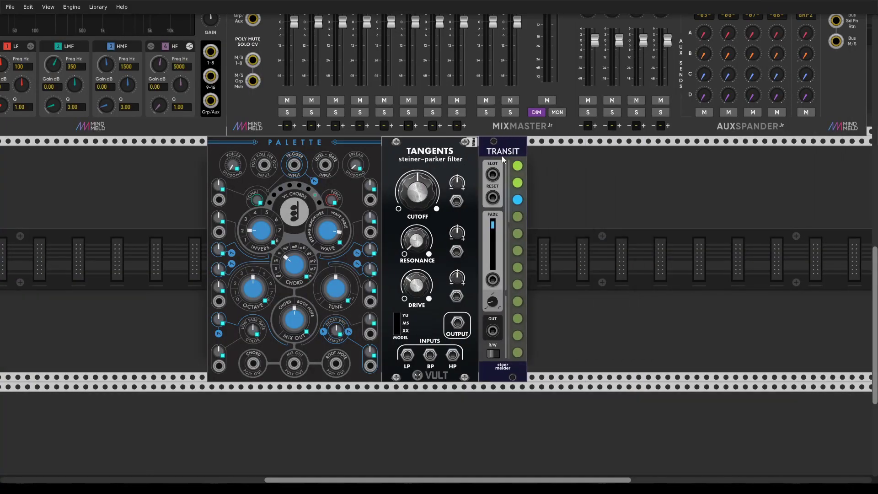
{"action": "right_click", "coordinate": [500, 250]}
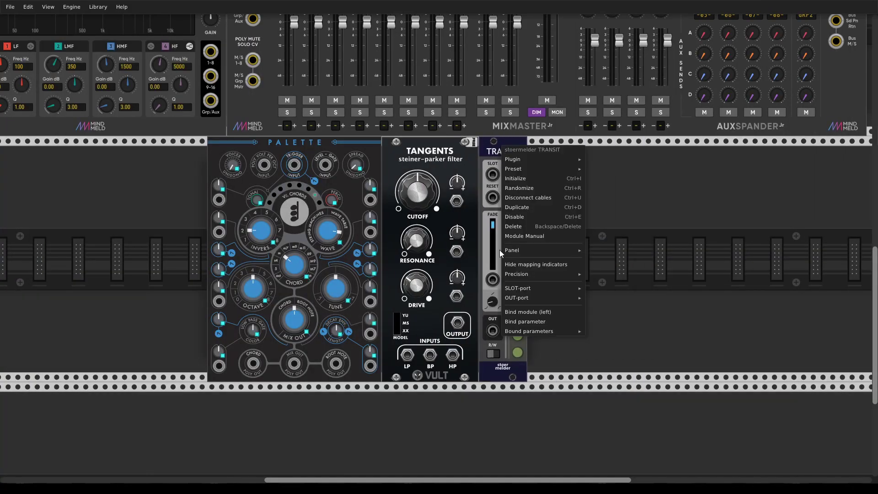
{"action": "left_click", "coordinate": [534, 312]}
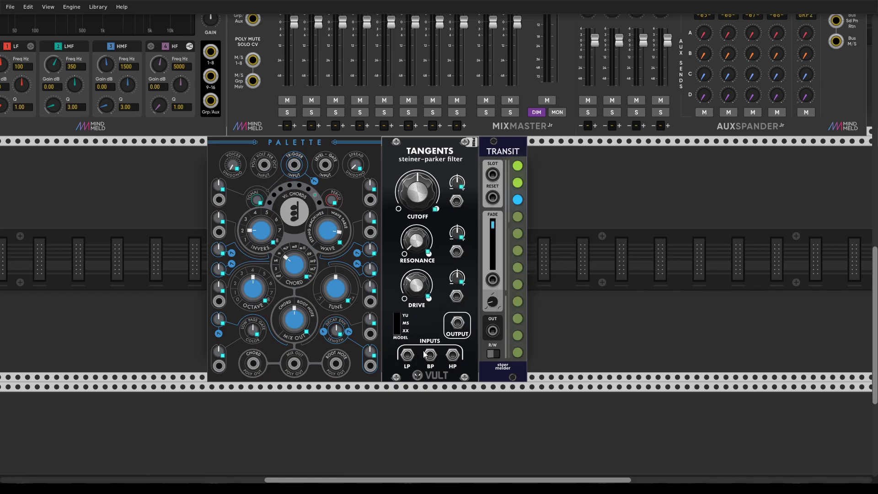
- Patch Palette MIX OUT into Tangents LP and its output into Mixmaster channel 1, then recall set 1
{"action": "left_click_drag", "start_coordinate": [465, 333], "coordinate": [300, 369]}
{"action": "left_click_drag", "start_coordinate": [294, 363], "coordinate": [400, 365]}
{"action": "left_click_drag", "start_coordinate": [457, 322], "coordinate": [287, 31]}
{"action": "mouse_move", "coordinate": [297, 146]}
{"action": "left_mouse_down"}
{"action": "mouse_move", "coordinate": [295, 138]}
{"action": "mouse_move", "coordinate": [294, 145]}
{"action": "left_mouse_up"}
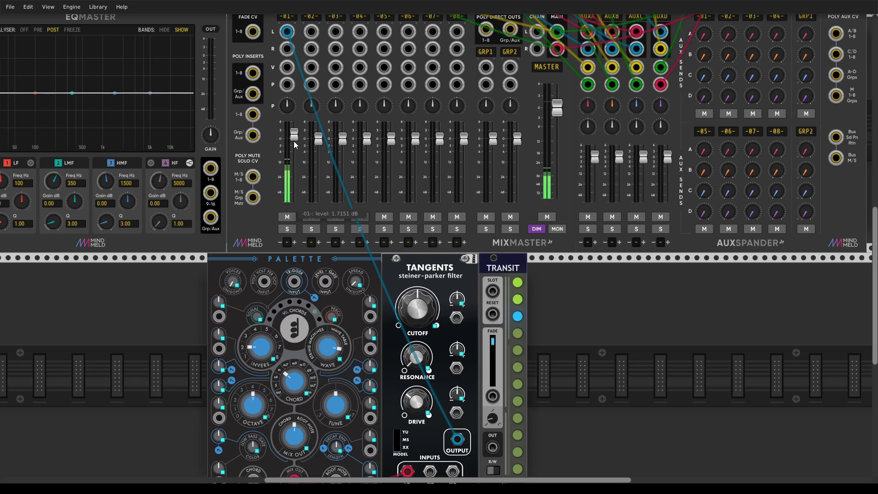
{"action": "left_click", "coordinate": [518, 283]}
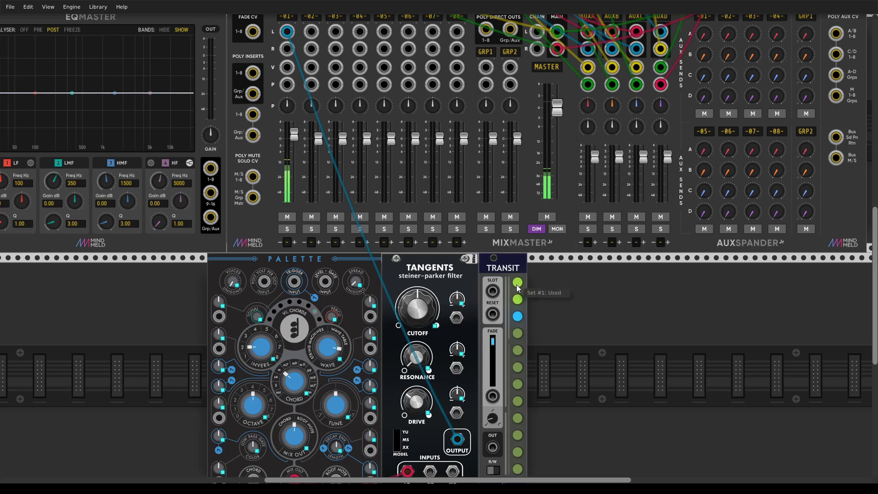
- Raise the Tangents cutoff and resonance (about 0.44), storing each into a Transit scene
{"action": "scroll", "coordinate": [557, 364], "scroll_direction": "down", "scroll_amount": 4}
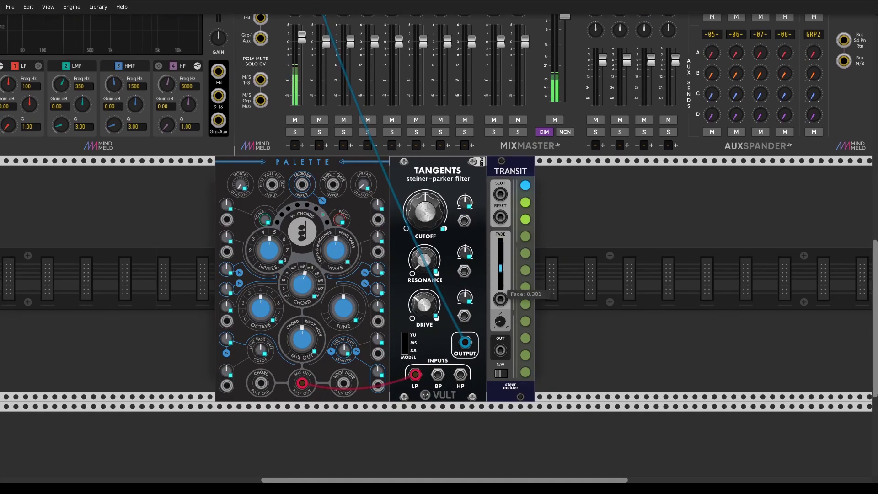
{"action": "left_click_drag", "start_coordinate": [425, 211], "coordinate": [425, 192]}
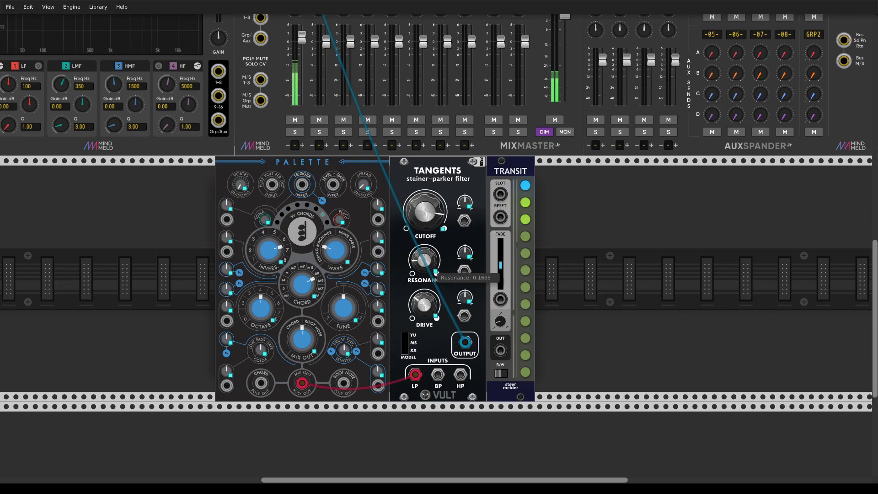
{"action": "left_click", "coordinate": [500, 374]}
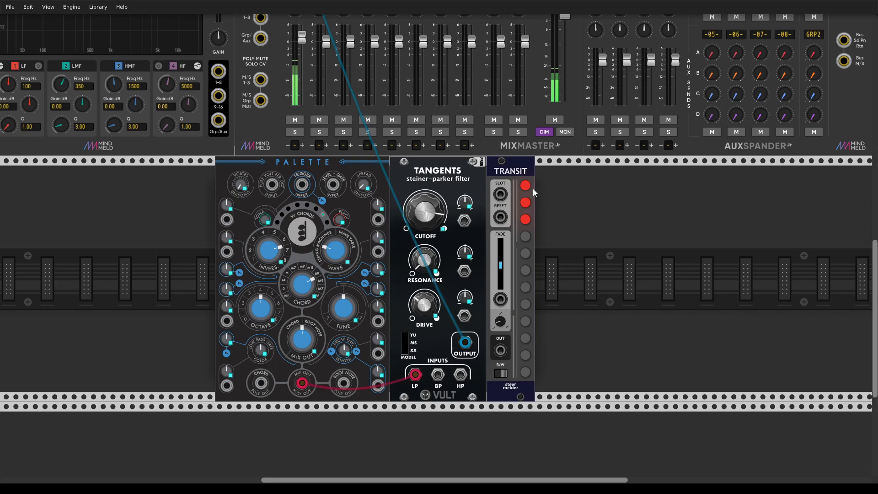
{"action": "left_click", "coordinate": [499, 374]}
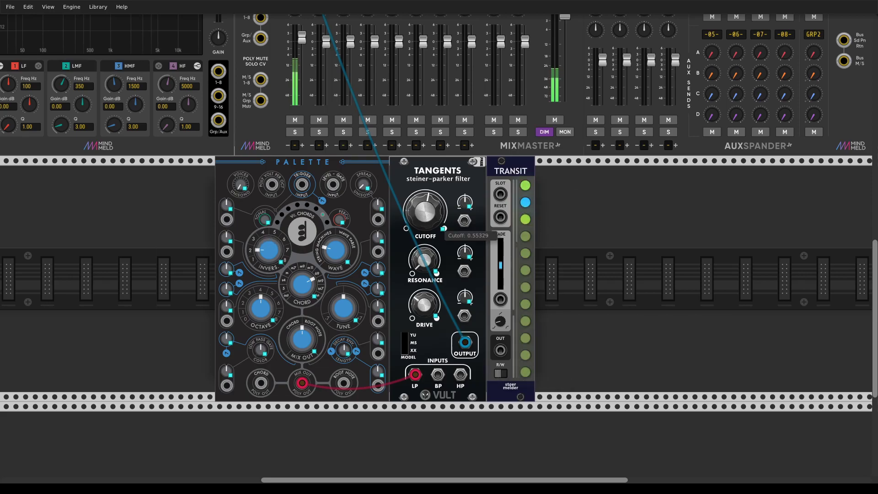
{"action": "left_click_drag", "start_coordinate": [424, 270], "coordinate": [424, 248]}
{"action": "left_click", "coordinate": [500, 374]}
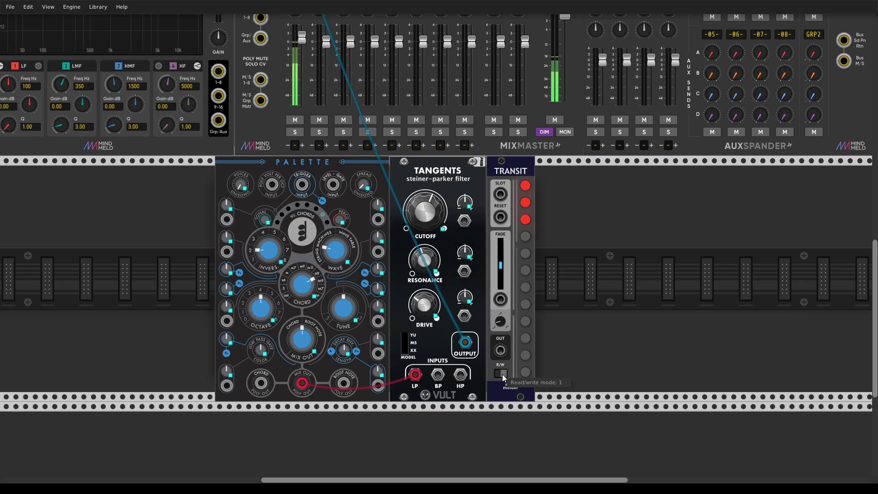
{"action": "left_click", "coordinate": [500, 373]}
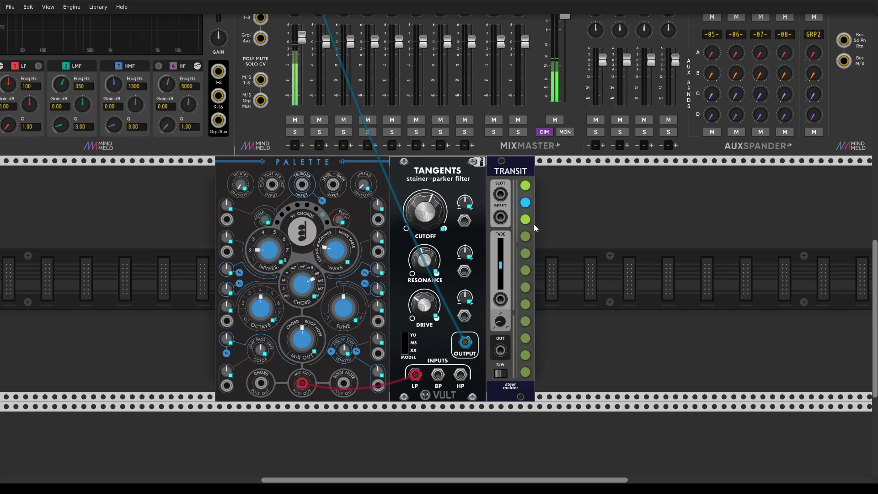
- On scene 3, set cutoff about 0.83, drive about 1.15, and fade about 0.75
{"action": "left_click", "coordinate": [525, 219]}
{"action": "left_click_drag", "start_coordinate": [424, 211], "coordinate": [424, 171]}
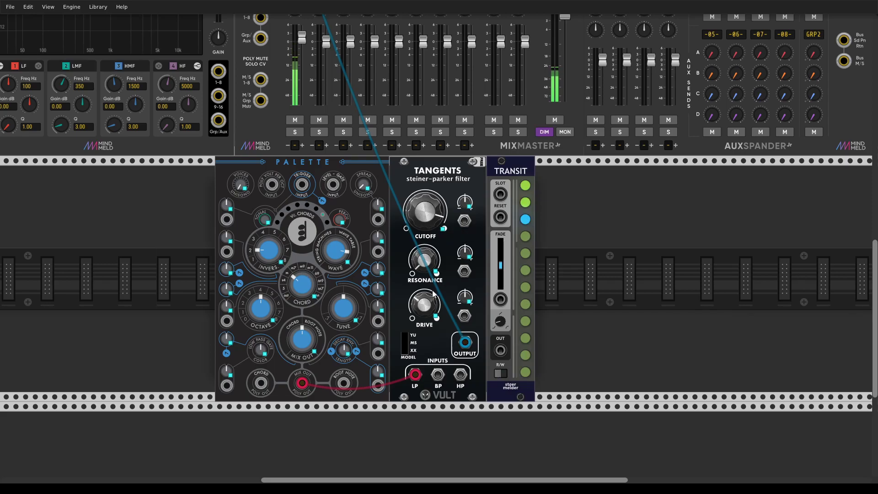
{"action": "left_click_drag", "start_coordinate": [424, 304], "coordinate": [424, 296]}
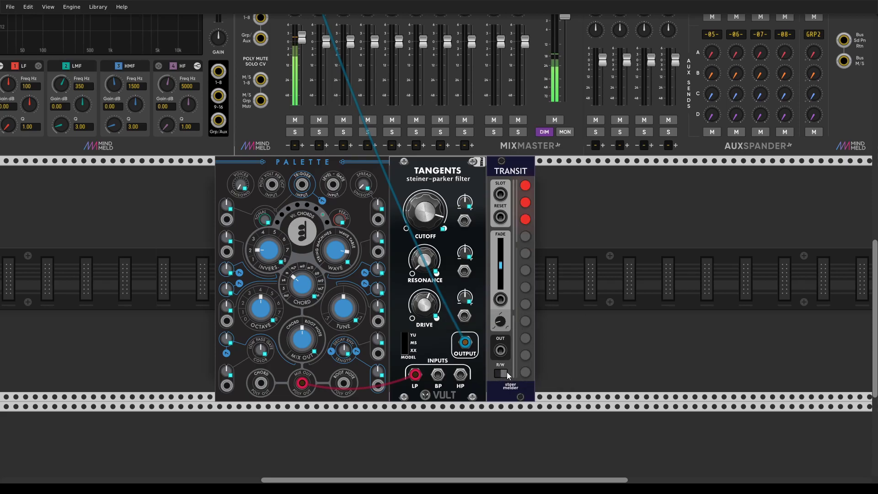
{"action": "mouse_move", "coordinate": [502, 283]}
{"action": "left_click_drag", "start_coordinate": [501, 283], "coordinate": [508, 254]}
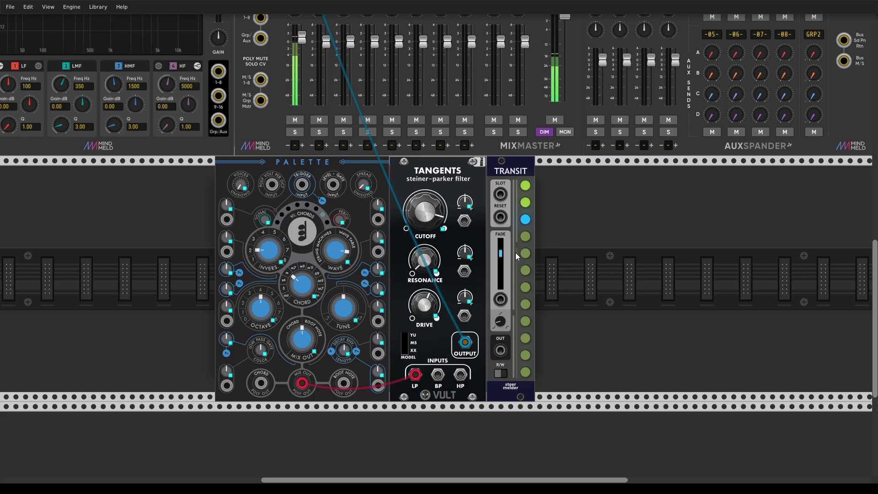
- Audition scenes 1, 2 and 3, finishing back on scene 1
{"action": "left_click", "coordinate": [525, 185]}
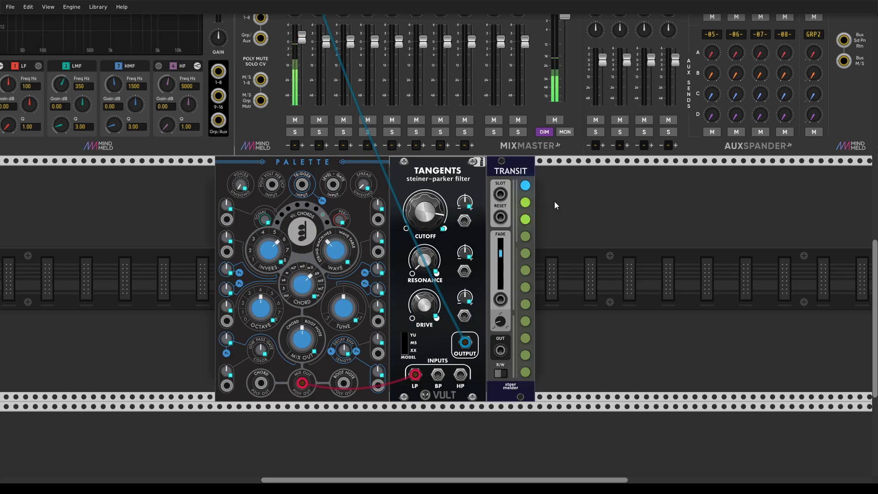
{"action": "left_click", "coordinate": [525, 202]}
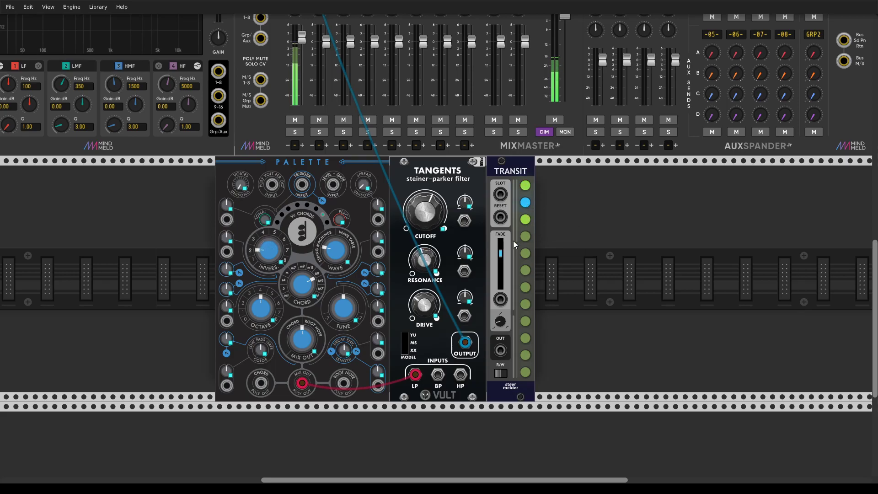
{"action": "left_click", "coordinate": [526, 220]}
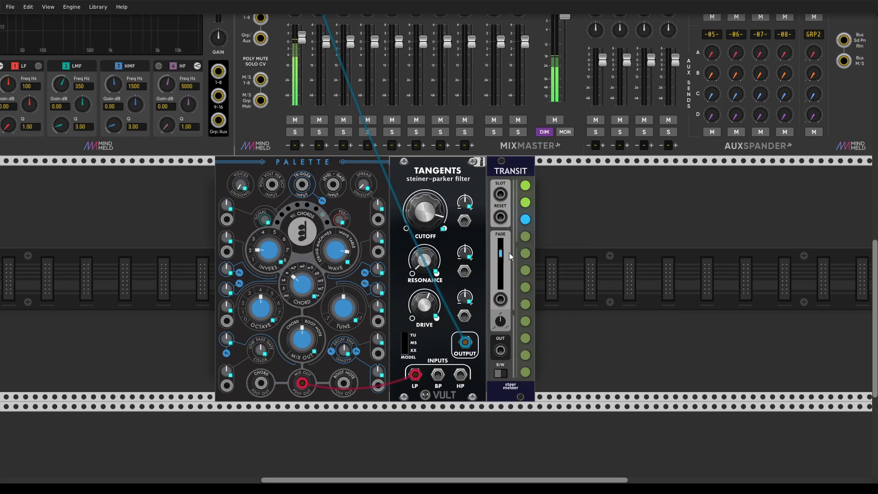
{"action": "left_click", "coordinate": [525, 187]}
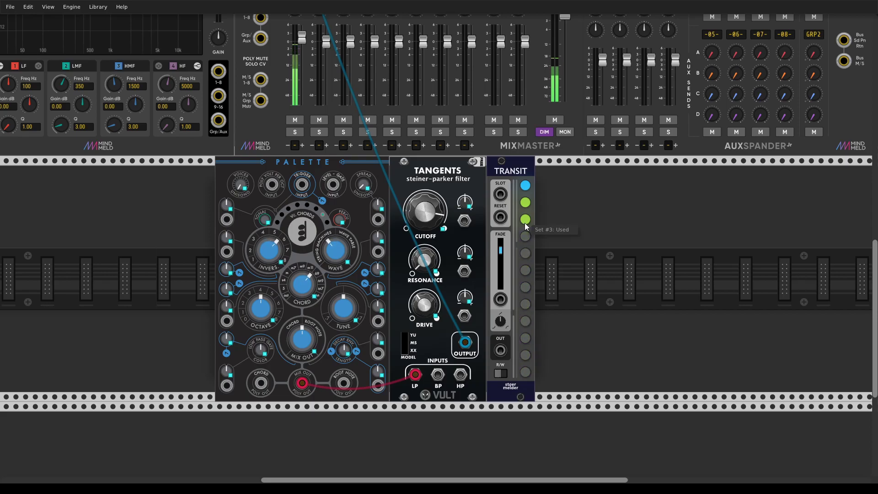
- Show Transit's OUT-port choices Envelope, Gate and EOC via Precision and SLOT-port menus
{"action": "right_click", "coordinate": [511, 170]}
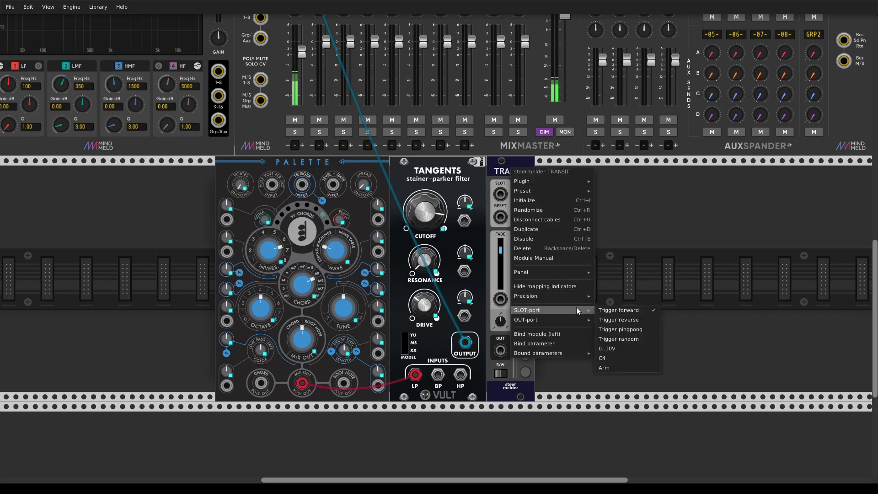
{"action": "mouse_move", "coordinate": [575, 296]}
{"action": "mouse_move", "coordinate": [578, 318]}
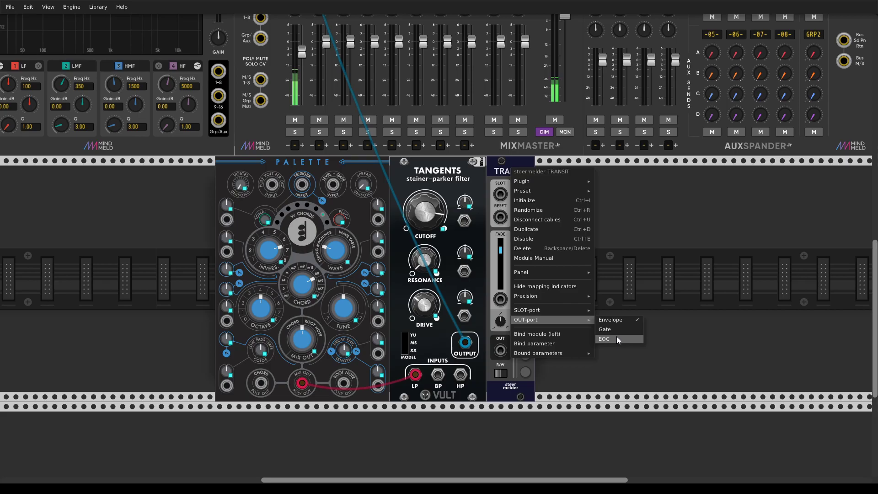
- Set OUT-port to EOC, loop Transit's OUT into SLOT, select scene 2, fade about 0.5
{"action": "left_click", "coordinate": [616, 337]}
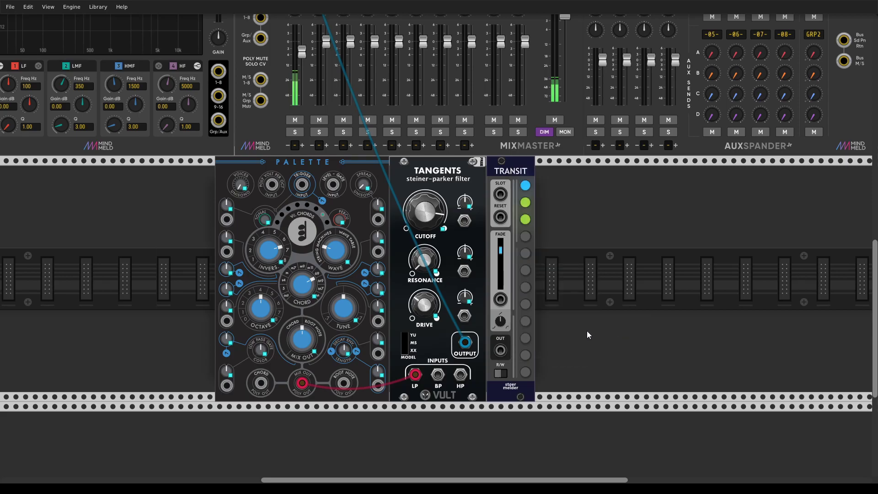
{"action": "left_click_drag", "start_coordinate": [500, 350], "coordinate": [503, 195]}
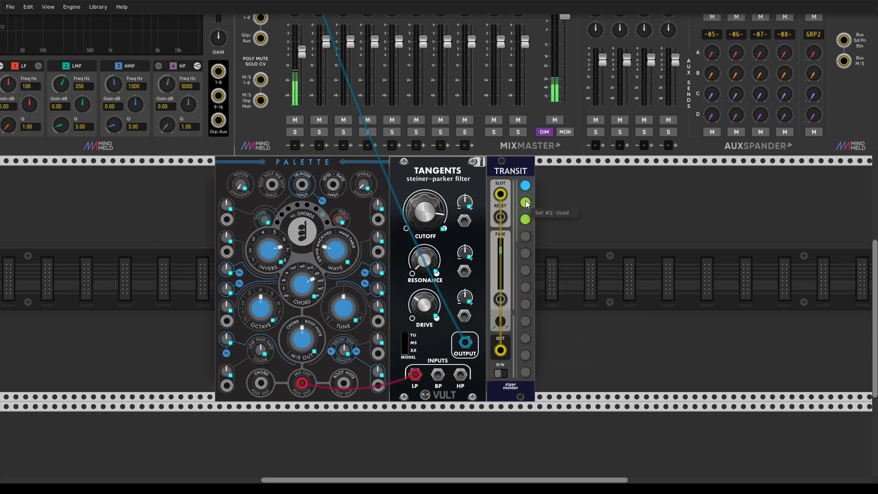
{"action": "left_click", "coordinate": [525, 202]}
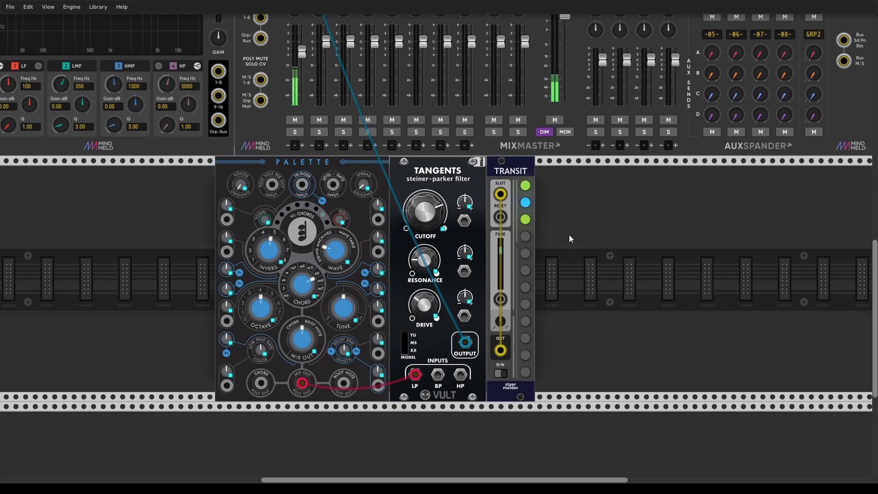
{"action": "left_click_drag", "start_coordinate": [504, 249], "coordinate": [501, 259]}
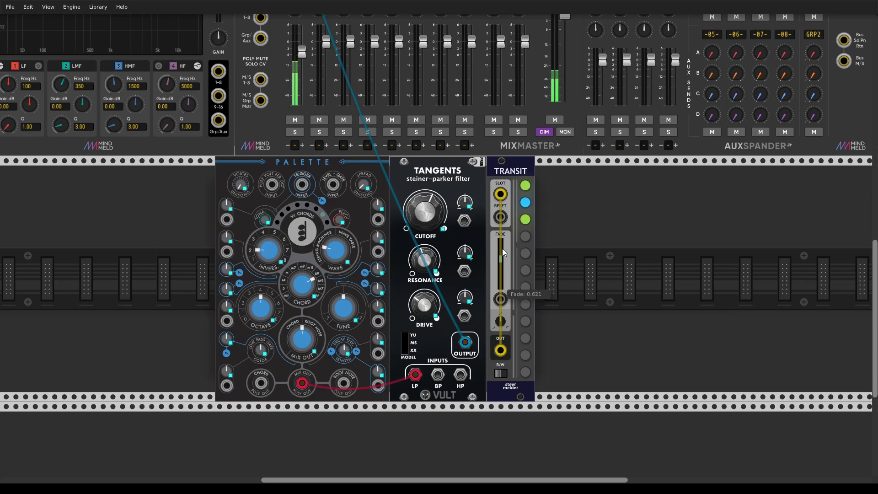
- Set Transit's precision to Audio rate (44100 Hz) and raise its fade slightly to about 0.54
{"action": "right_click", "coordinate": [515, 169]}
{"action": "mouse_move", "coordinate": [569, 296]}
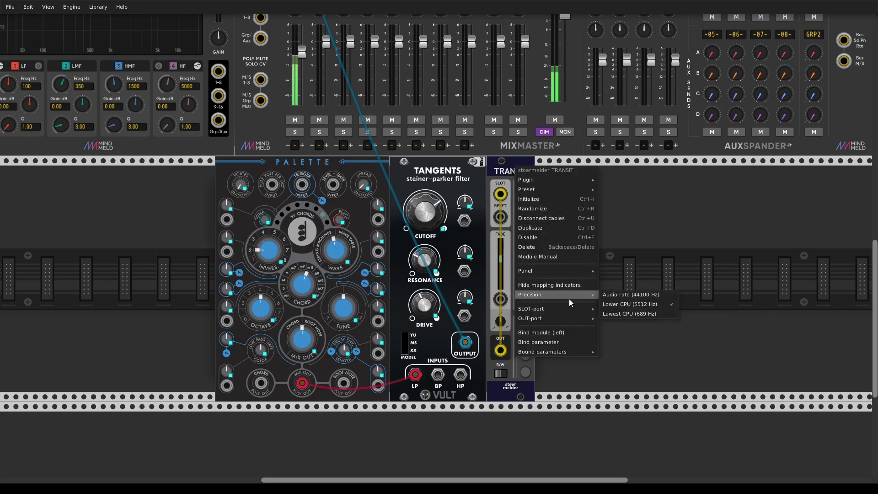
{"action": "left_click", "coordinate": [607, 295]}
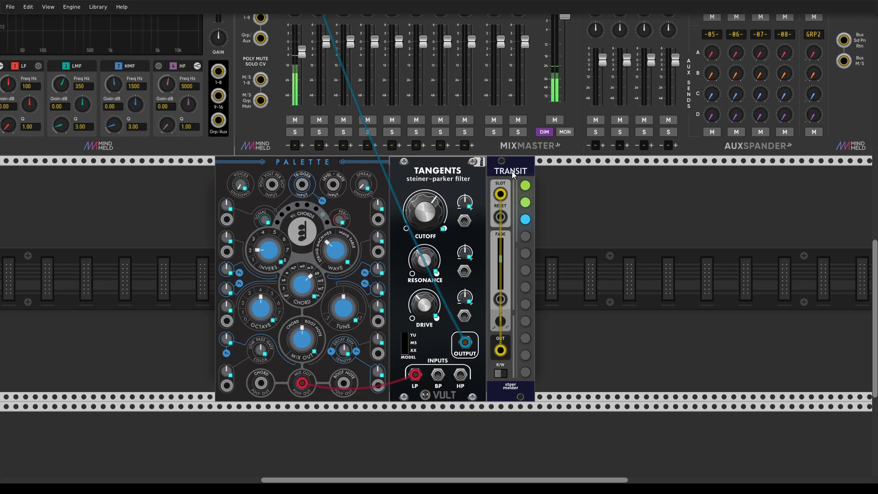
{"action": "left_click_drag", "start_coordinate": [500, 259], "coordinate": [501, 251]}
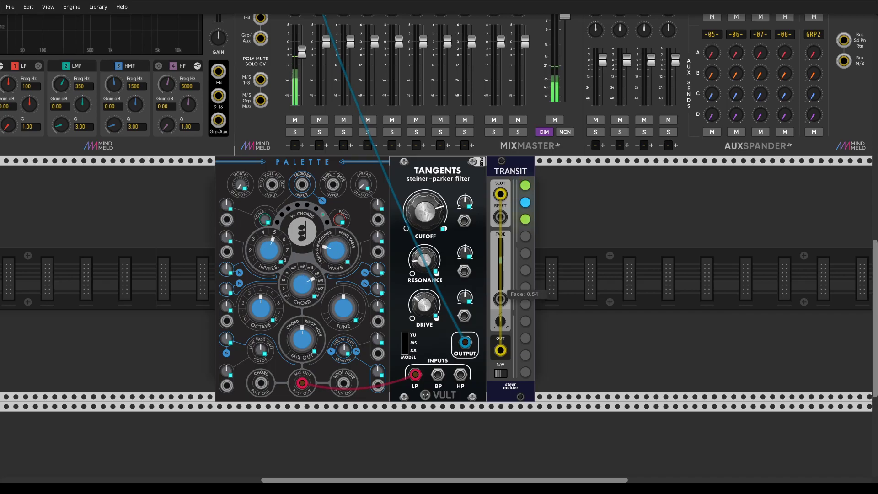
- Add an LFO-1 module and patch its SIN output into Transit's fade CV input
{"action": "right_click", "coordinate": [569, 312]}
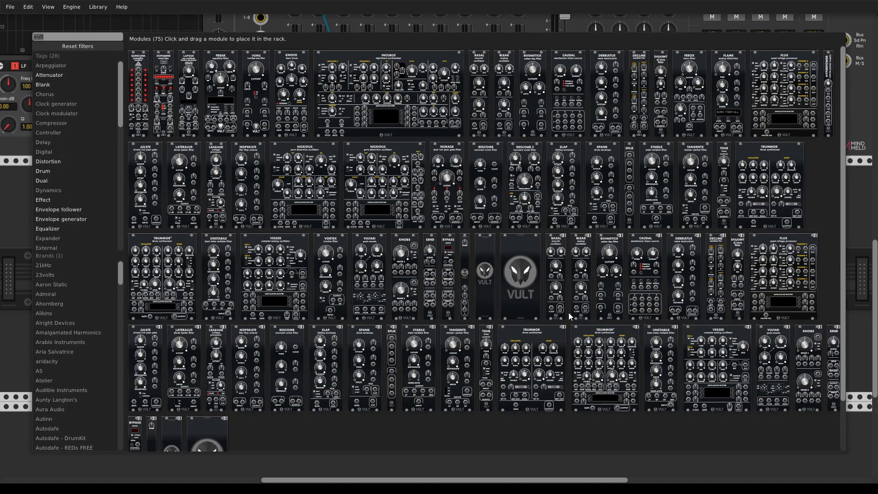
{"action": "type", "text": "lfo-1"}
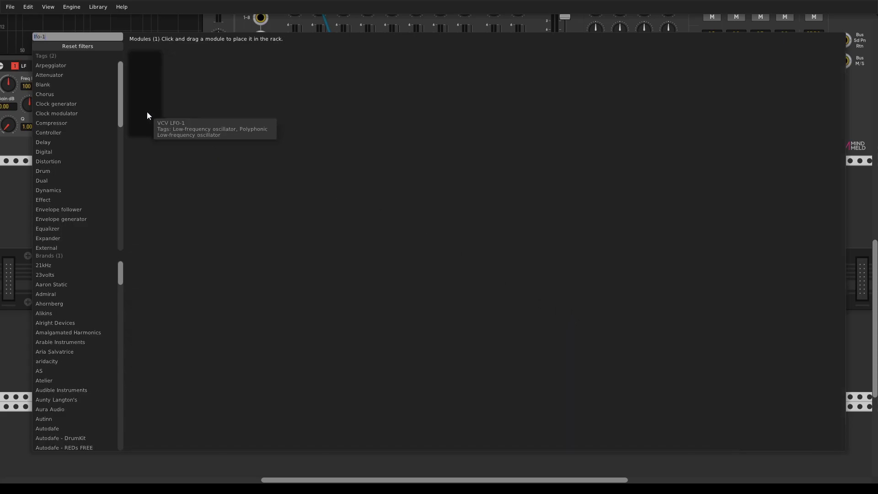
{"action": "left_click", "coordinate": [146, 112]}
{"action": "left_click_drag", "start_coordinate": [501, 303], "coordinate": [550, 370]}
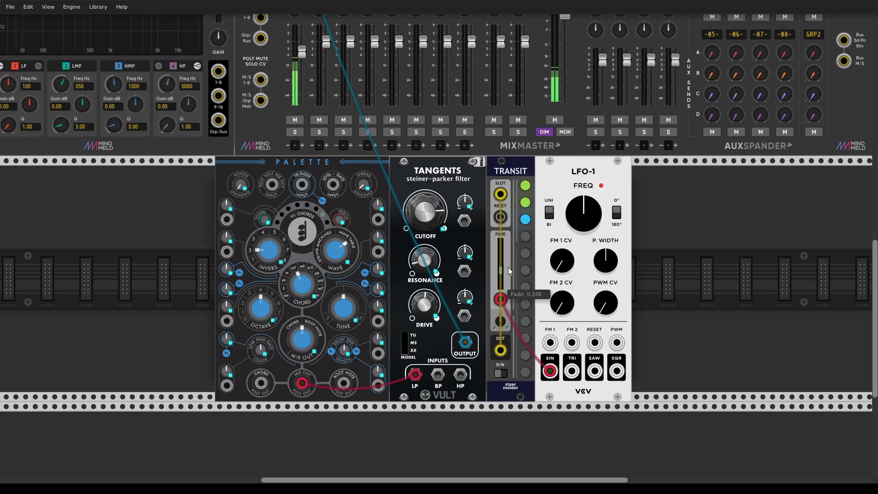
- Settle the LFO rate at about 0.22 Hz, Transit shape at 0.49, and fade at 0.09
{"action": "left_click_drag", "start_coordinate": [584, 213], "coordinate": [584, 194]}
{"action": "left_click_drag", "start_coordinate": [584, 224], "coordinate": [583, 227]}
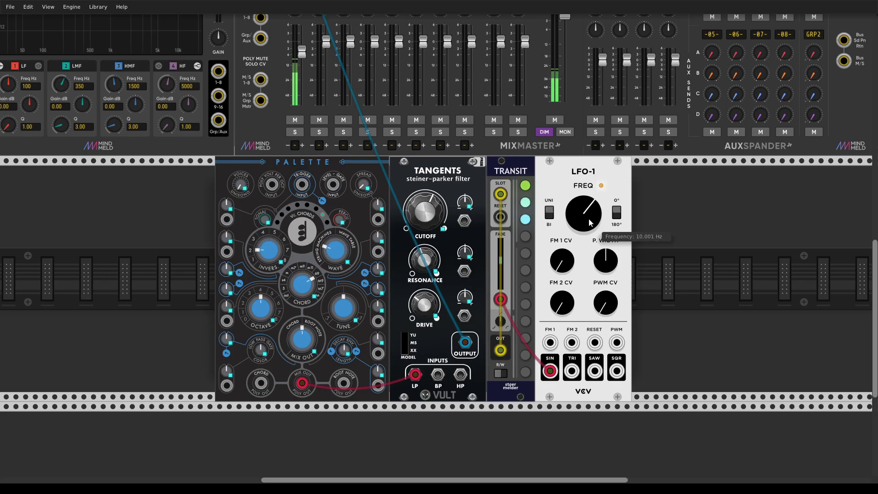
{"action": "left_click_drag", "start_coordinate": [589, 218], "coordinate": [589, 216]}
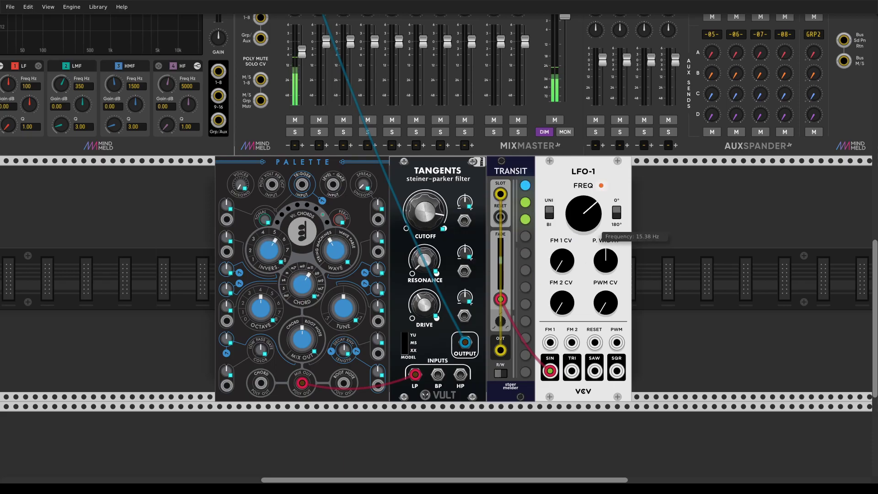
{"action": "left_click_drag", "start_coordinate": [501, 321], "coordinate": [500, 299]}
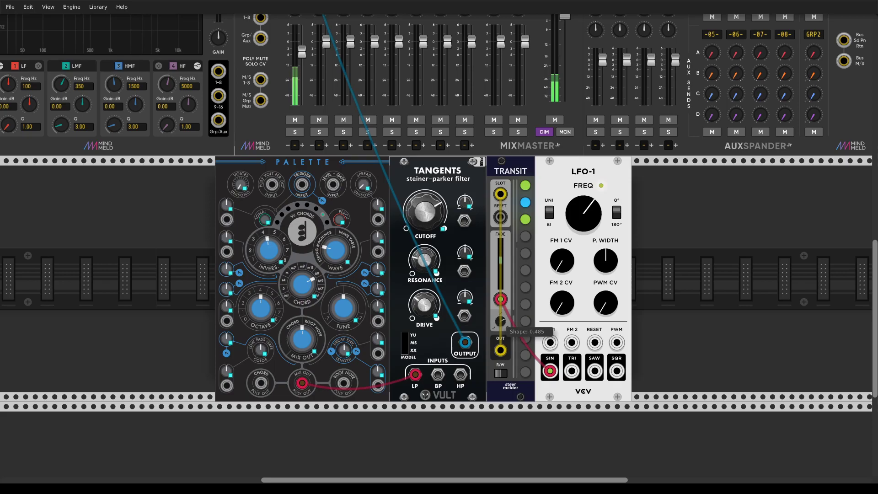
{"action": "left_click_drag", "start_coordinate": [595, 227], "coordinate": [596, 247]}
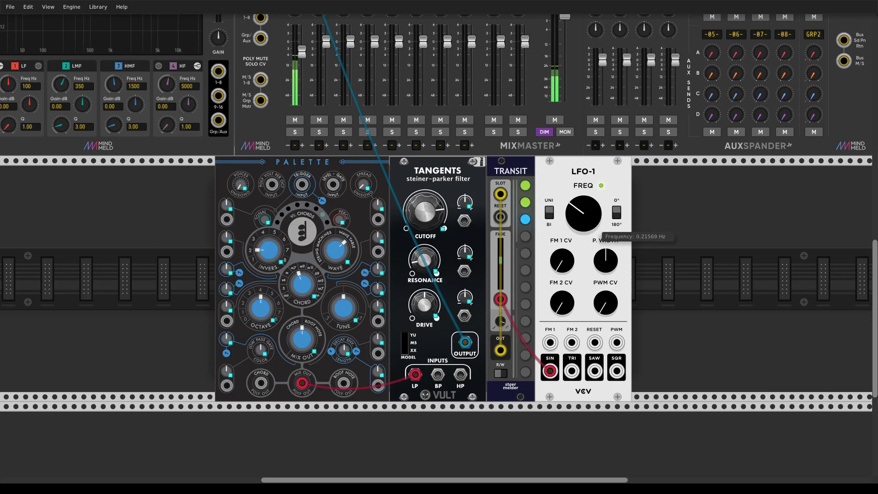
{"action": "left_click_drag", "start_coordinate": [500, 260], "coordinate": [500, 277]}
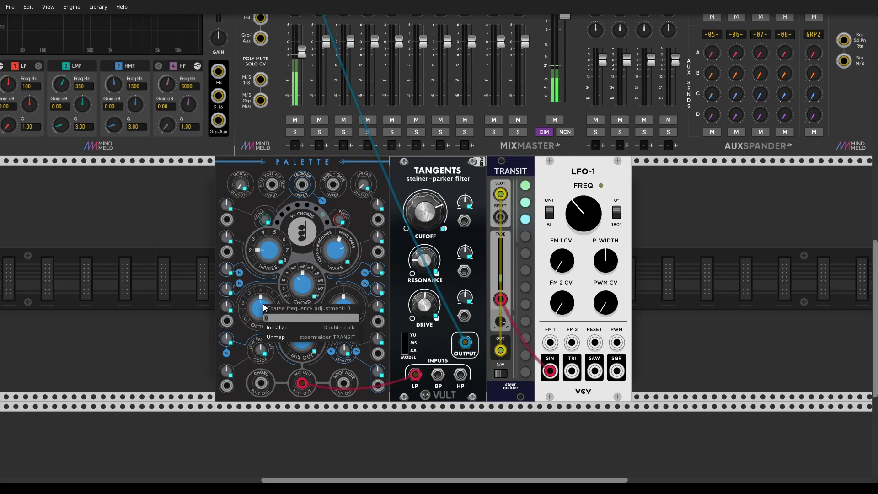
- Drop Palette's octave to -1, set its mix out to 0.905, and mixer channel 1 to -0.6 dB
{"action": "left_click_drag", "start_coordinate": [277, 335], "coordinate": [278, 349]}
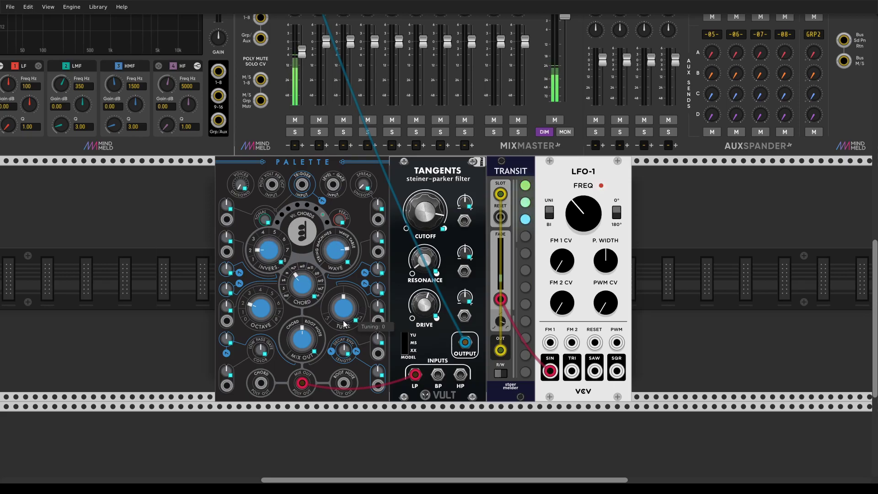
{"action": "left_click_drag", "start_coordinate": [307, 340], "coordinate": [307, 361]}
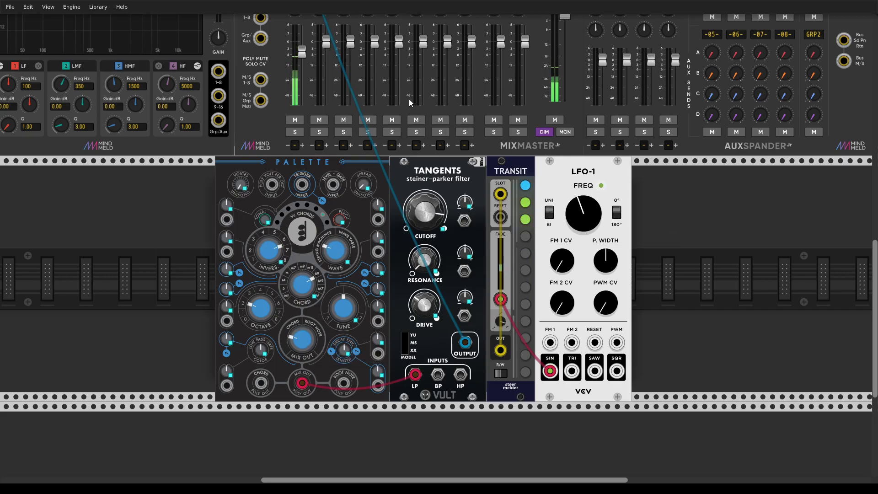
{"action": "left_click_drag", "start_coordinate": [302, 50], "coordinate": [302, 42]}
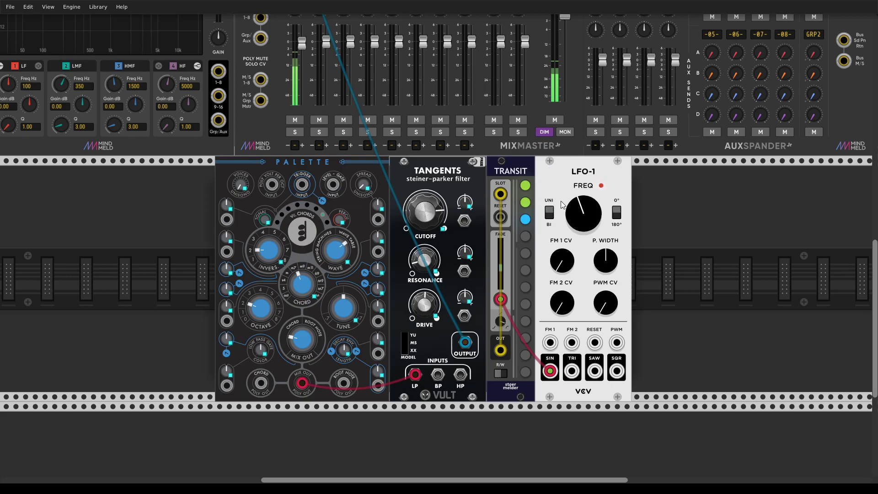
{"action": "mouse_move", "coordinate": [578, 206]}
{"action": "left_click_drag", "start_coordinate": [315, 335], "coordinate": [316, 329]}
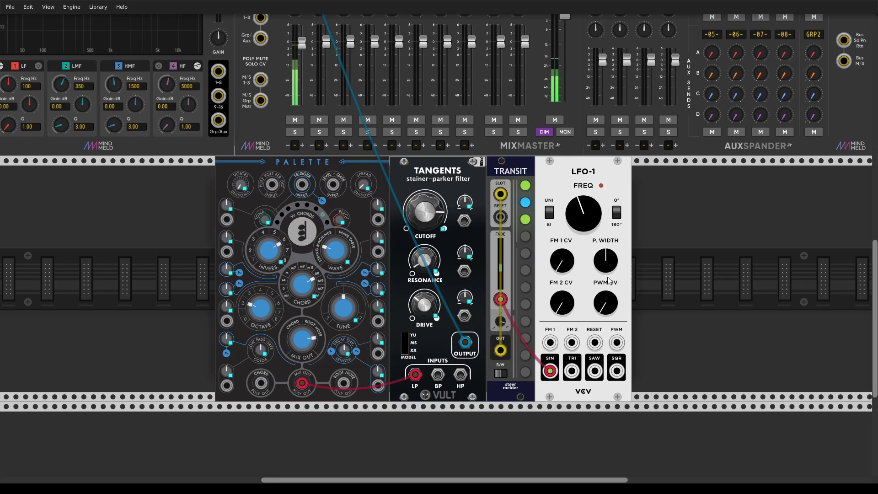
- Add an Atelier Palette module to the rack by searching 'pal' in the module browser
{"action": "right_click", "coordinate": [719, 253]}
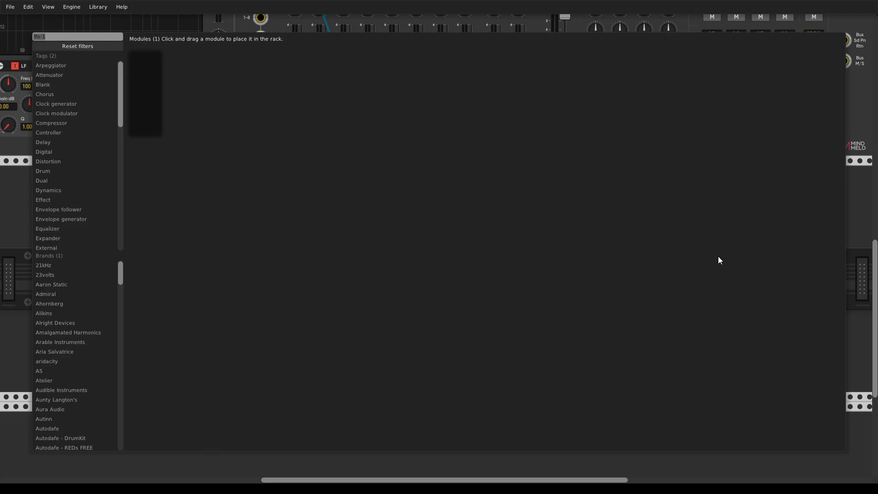
{"action": "type", "text": "gate"}
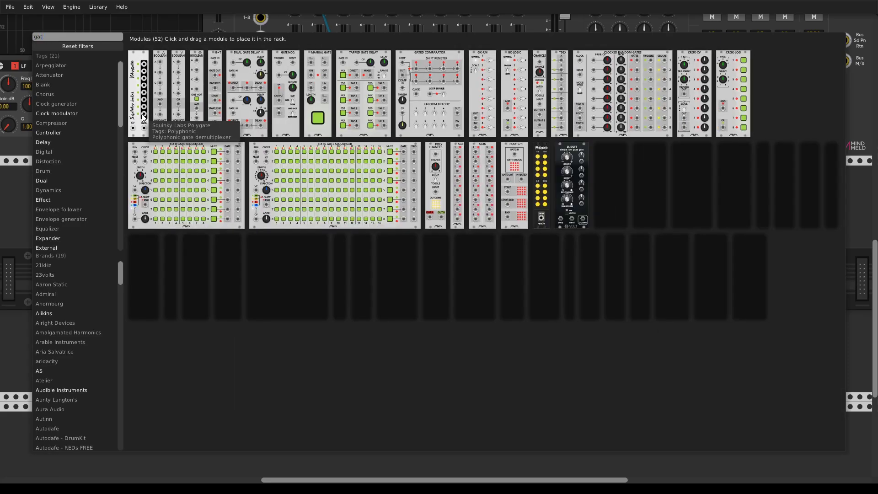
{"action": "key", "text": "BackSpace"}
{"action": "key", "text": "BackSpace"}
{"action": "key", "text": "BackSpace"}
{"action": "key", "text": "BackSpace"}
{"action": "type", "text": "pal"}
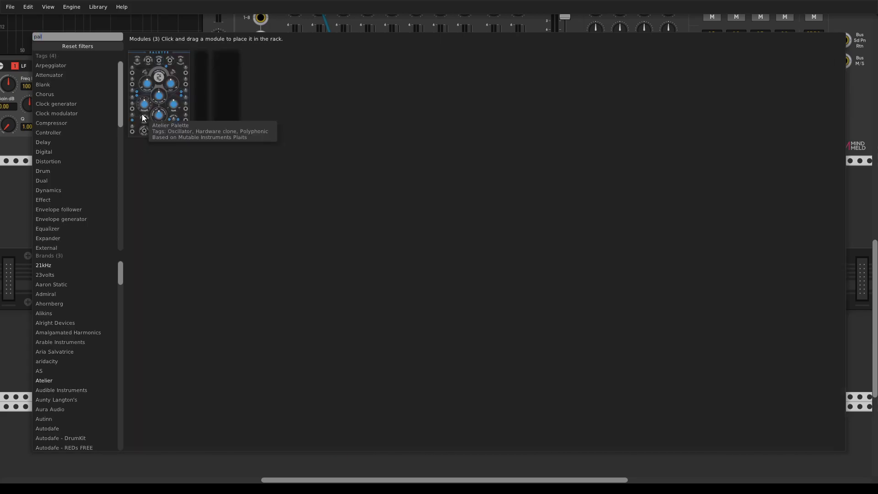
{"action": "left_click", "coordinate": [143, 118]}
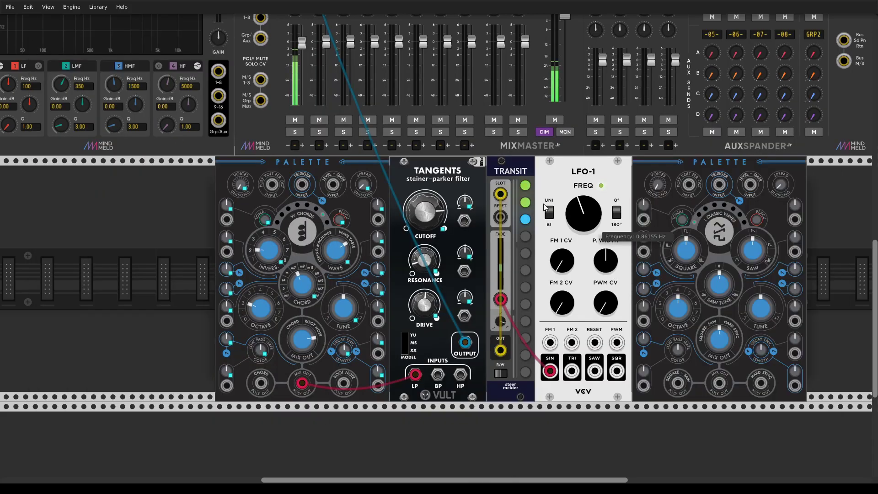
- Set TRANSIT's output to Gate, patch it to the Palette's level-gate, and route Mix Out to mixer channel 2
{"action": "right_click", "coordinate": [505, 179]}
{"action": "mouse_move", "coordinate": [565, 332]}
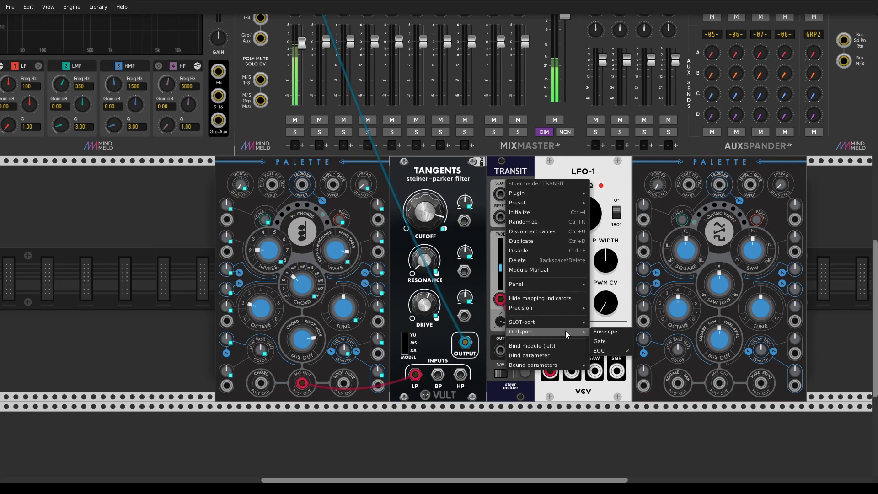
{"action": "left_click", "coordinate": [610, 341]}
{"action": "left_click_drag", "start_coordinate": [501, 350], "coordinate": [750, 184]}
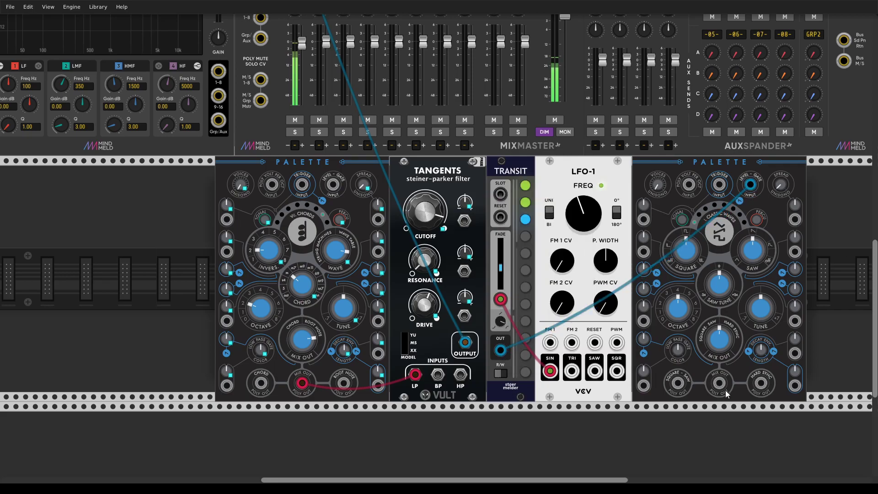
{"action": "left_click_drag", "start_coordinate": [719, 383], "coordinate": [319, 72]}
- Recall TRANSIT scene 1 and switch the second Palette to its wavetable oscillator, one octave down
{"action": "scroll", "coordinate": [186, 337], "scroll_direction": "down", "scroll_amount": 1}
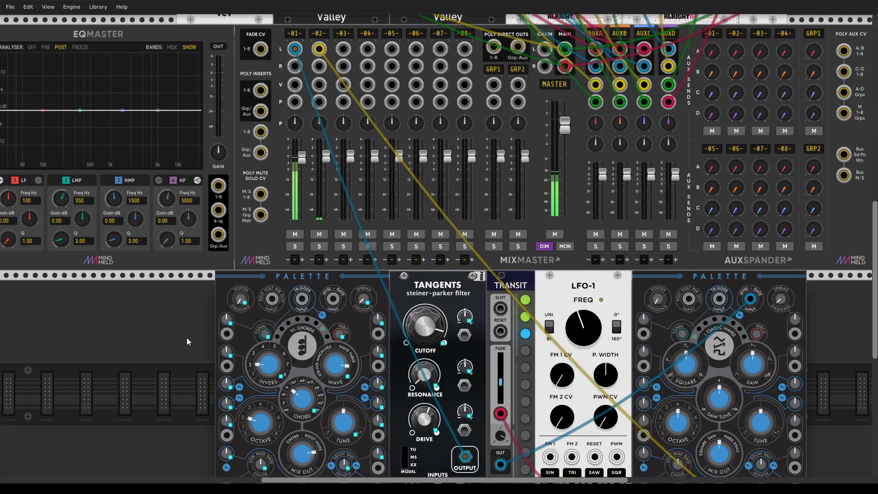
{"action": "scroll", "coordinate": [187, 337], "scroll_direction": "down", "scroll_amount": 4}
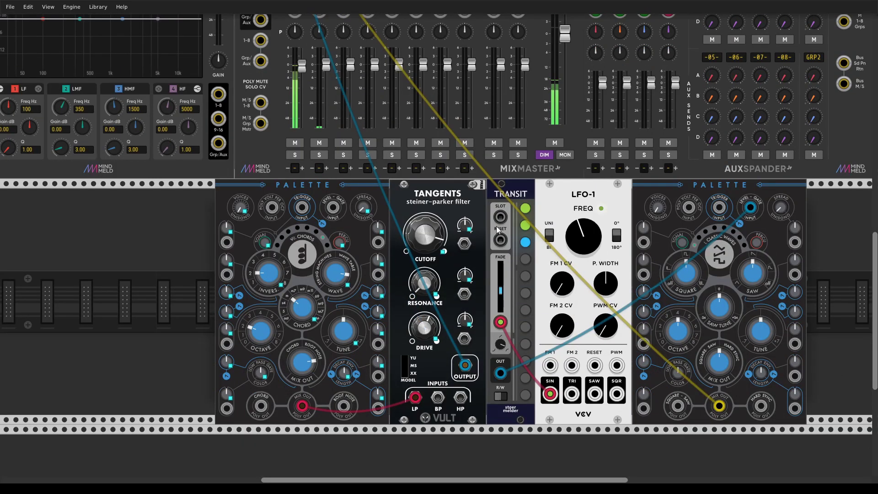
{"action": "left_click", "coordinate": [526, 209]}
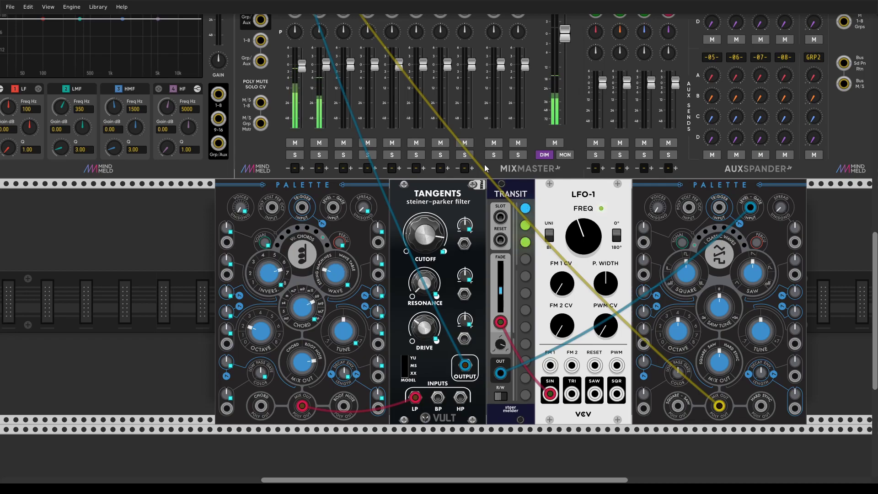
{"action": "left_click", "coordinate": [732, 237]}
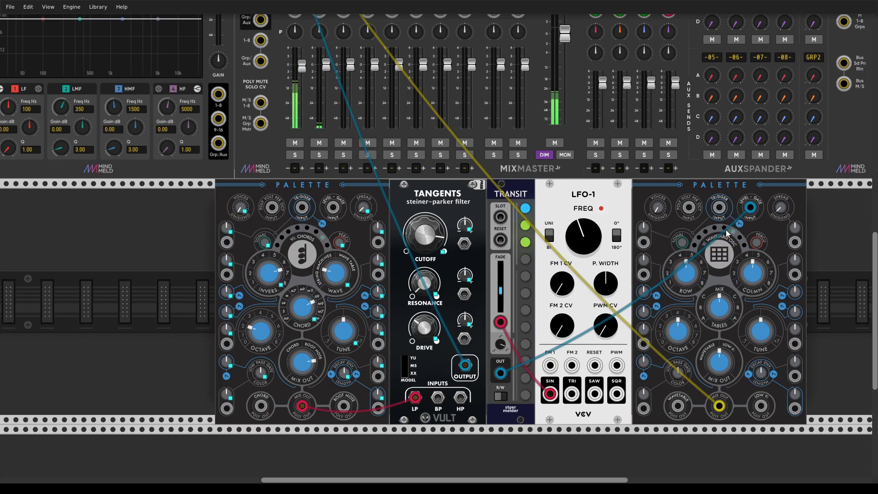
{"action": "left_click_drag", "start_coordinate": [678, 331], "coordinate": [678, 338]}
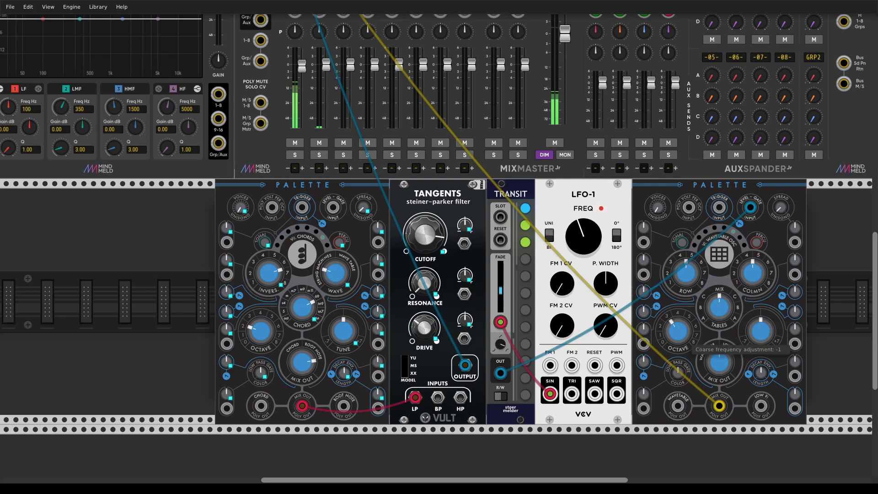
- Step TRANSIT through scenes 2 and 3, set the Palette's morph to 0.5, and end on scene 3
{"action": "left_click", "coordinate": [525, 231]}
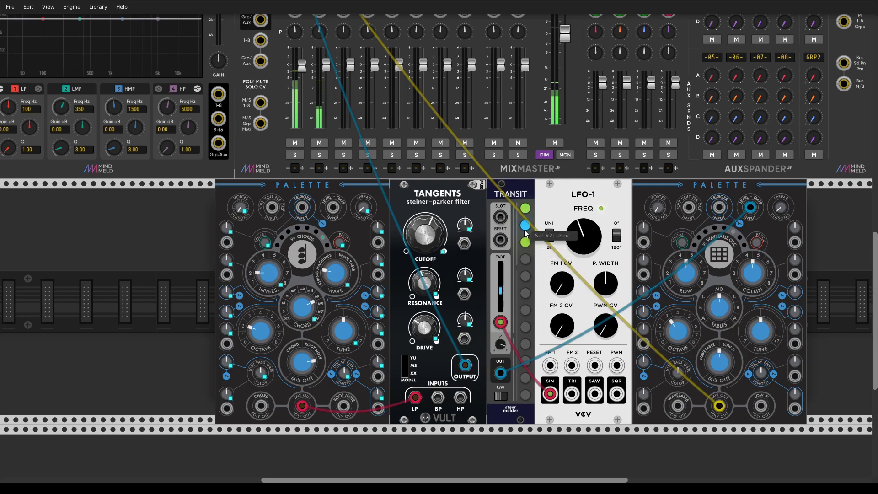
{"action": "left_click", "coordinate": [525, 242]}
{"action": "left_click_drag", "start_coordinate": [749, 305], "coordinate": [748, 305]}
{"action": "left_click", "coordinate": [525, 208]}
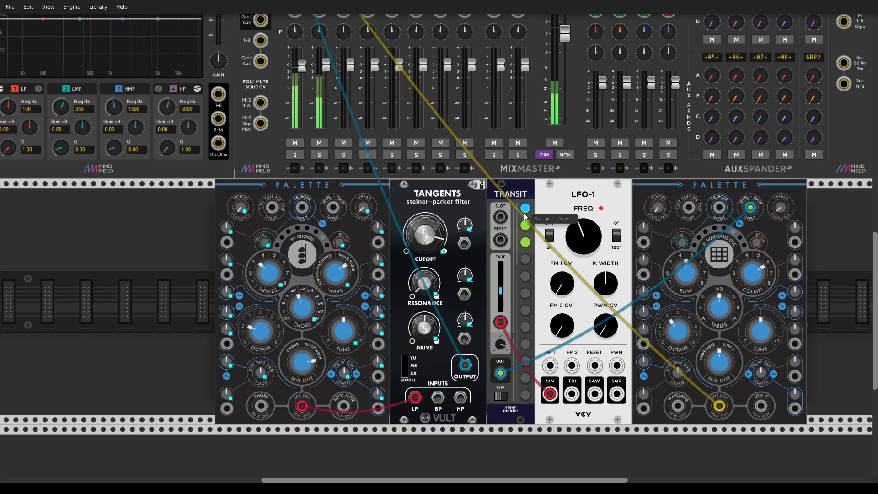
{"action": "left_click", "coordinate": [525, 242]}
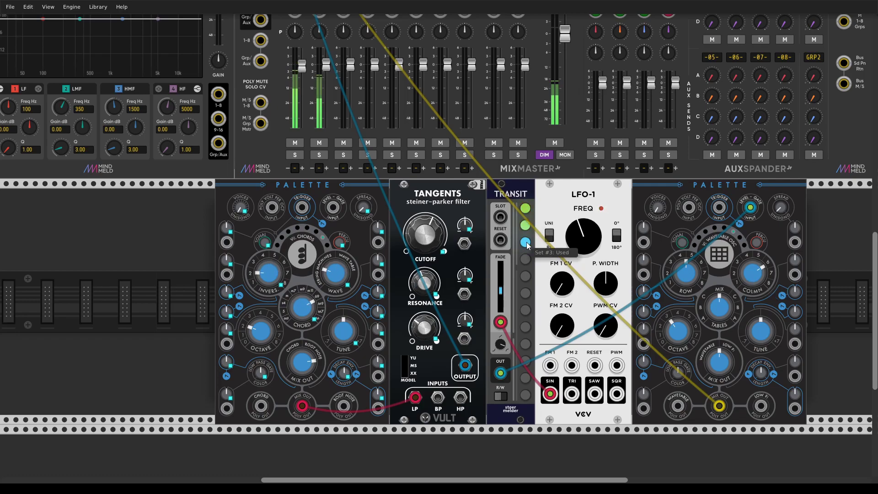
- Set TRANSIT's SLOT-port input mode to Arm
{"action": "right_click", "coordinate": [508, 196]}
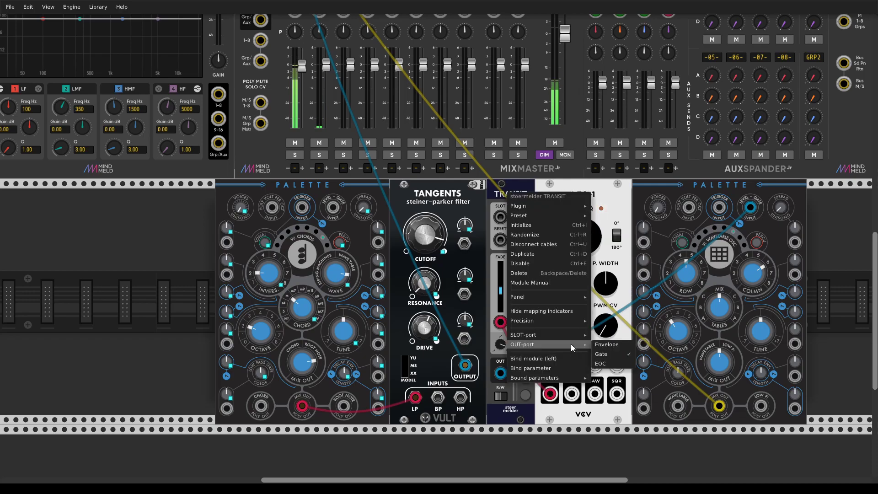
{"action": "mouse_move", "coordinate": [568, 319]}
{"action": "mouse_move", "coordinate": [568, 334]}
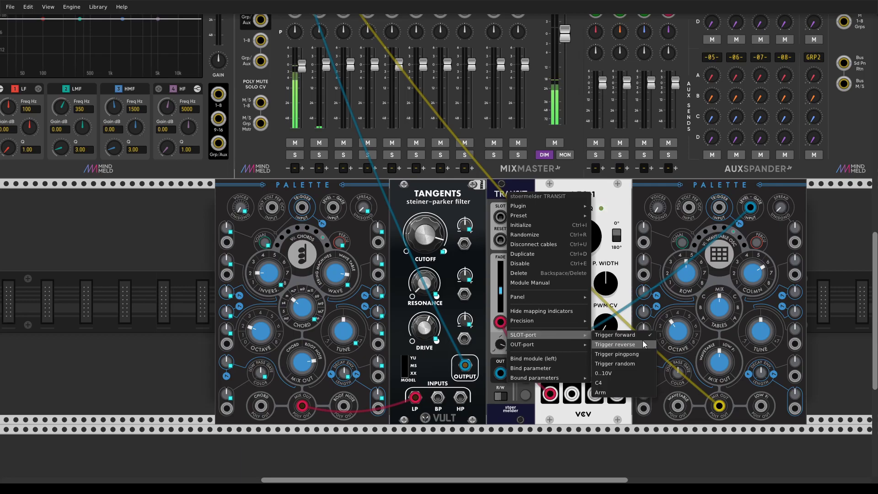
{"action": "left_click", "coordinate": [619, 391]}
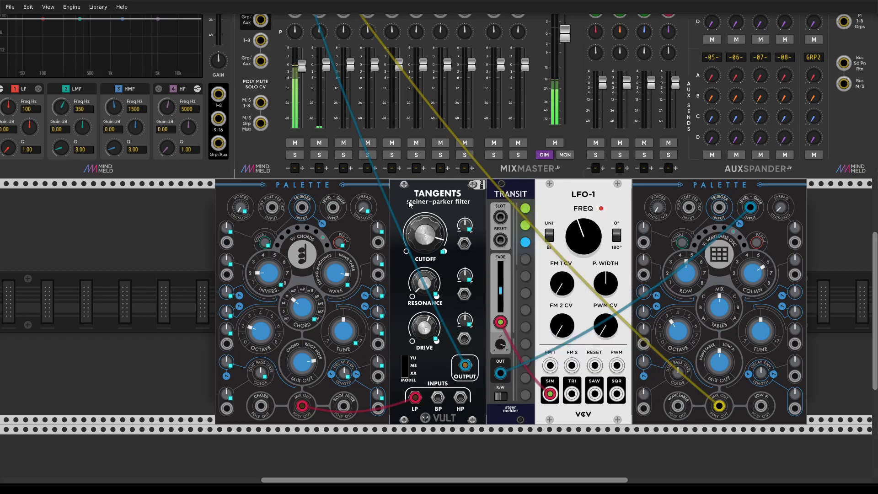
- Add a CLKD clock, patch its first output into TRANSIT's slot input, and set that output to /4
{"action": "right_click", "coordinate": [164, 256]}
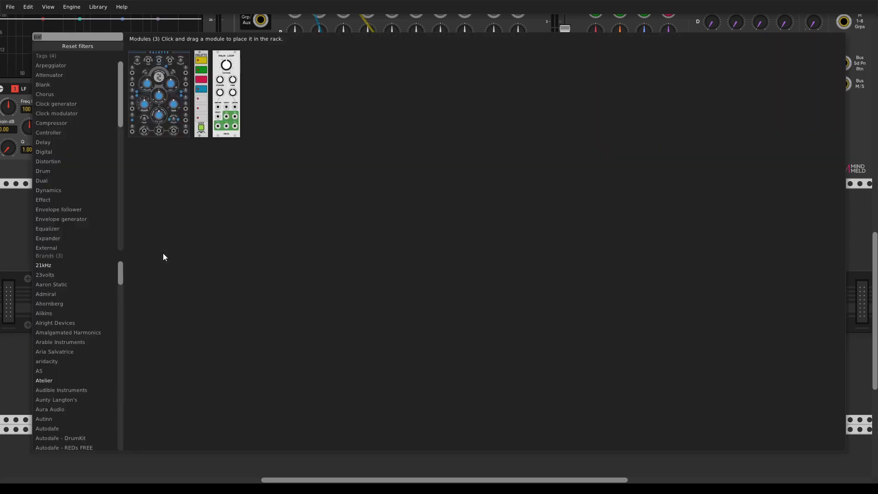
{"action": "type", "text": "clkd"}
{"action": "key", "text": "Return"}
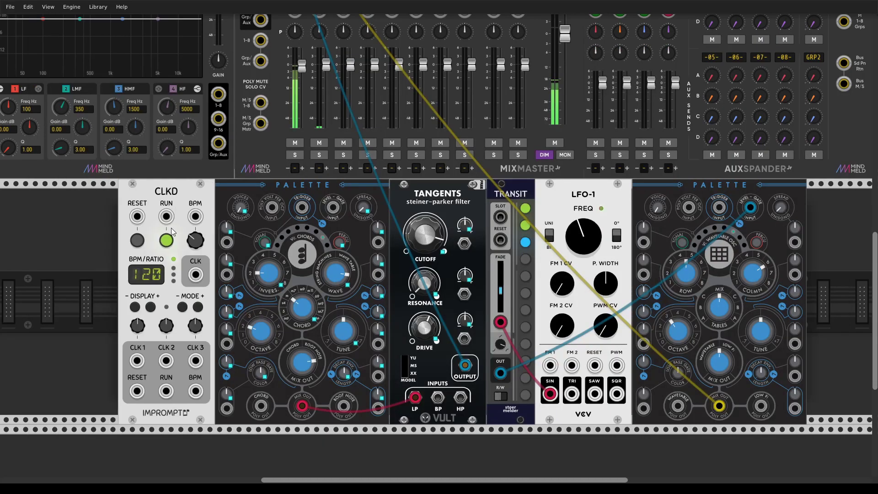
{"action": "left_click_drag", "start_coordinate": [137, 360], "coordinate": [501, 217]}
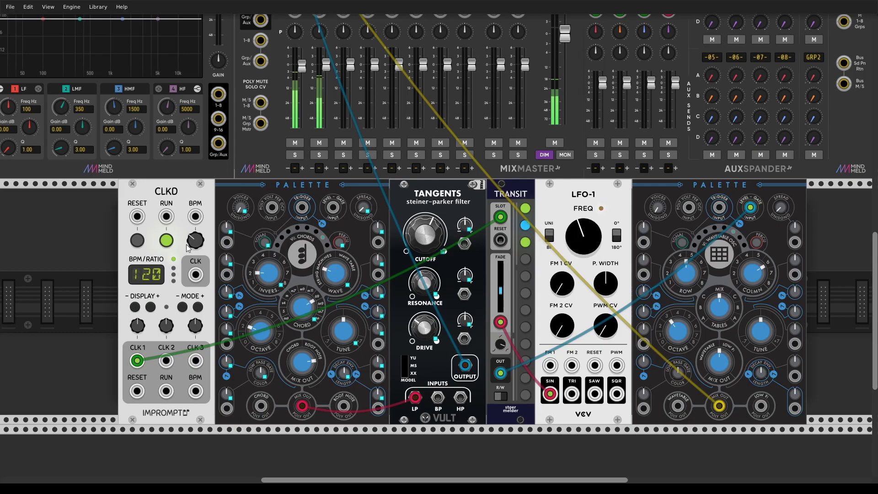
{"action": "left_click_drag", "start_coordinate": [138, 328], "coordinate": [139, 320]}
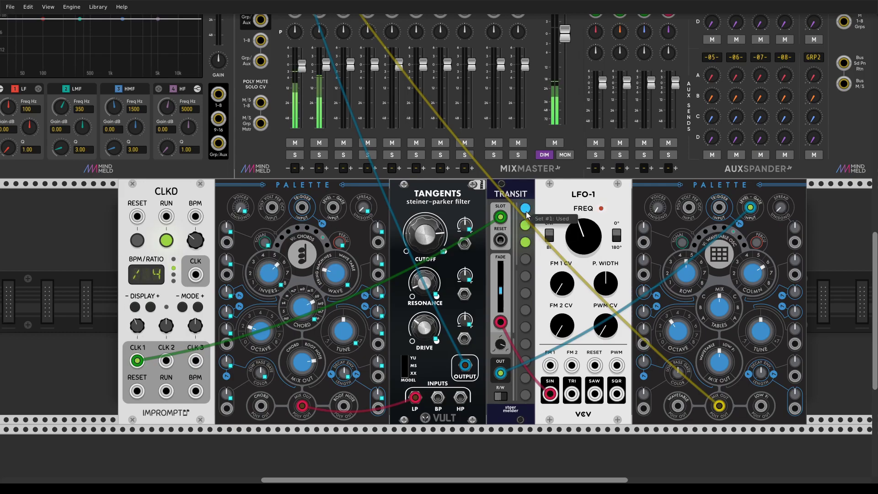
- Recall TRANSIT scenes 3 and 2, lower mixer channel 2 to about -4.2 dB, and unplug the clock cable
{"action": "left_click", "coordinate": [525, 242]}
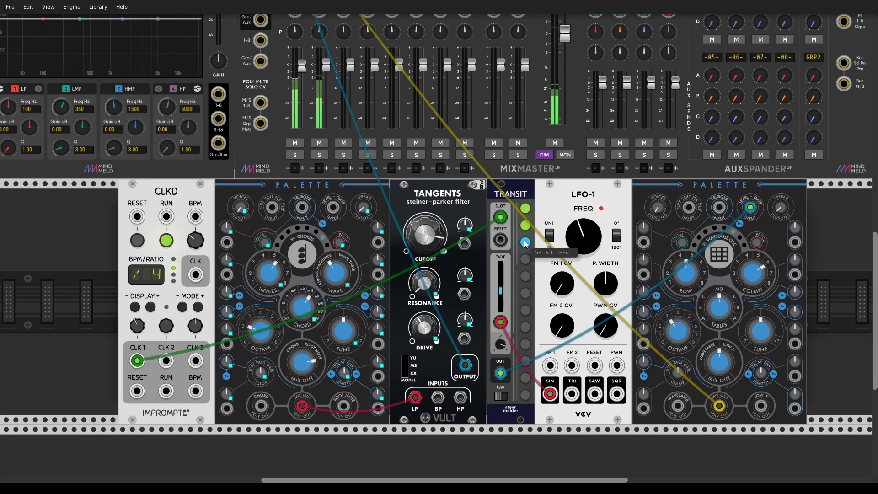
{"action": "left_click", "coordinate": [526, 226]}
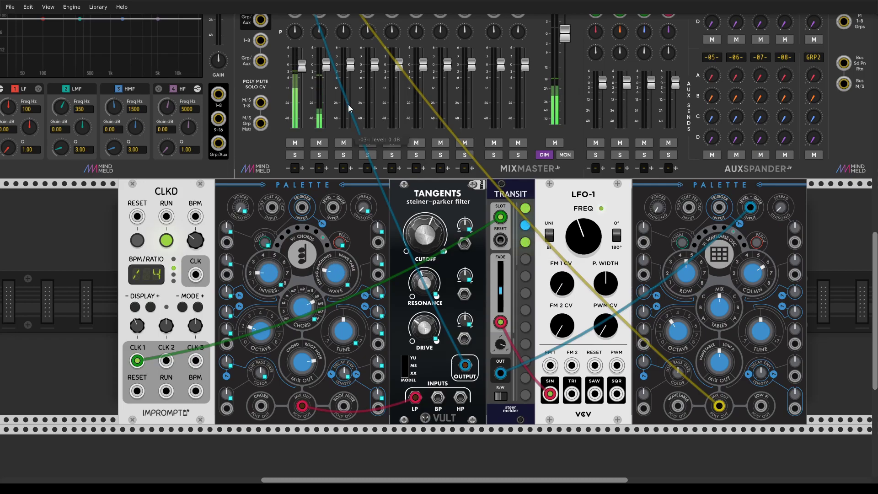
{"action": "left_click_drag", "start_coordinate": [326, 64], "coordinate": [328, 75]}
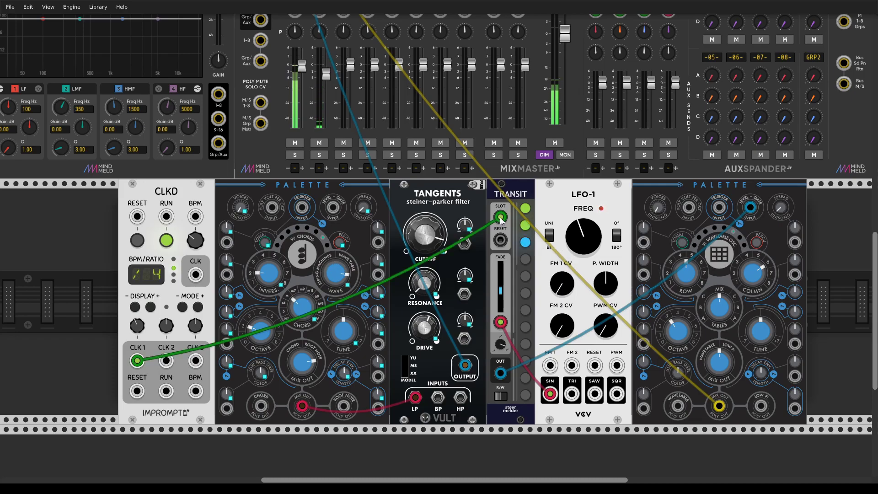
{"action": "left_click_drag", "start_coordinate": [501, 220], "coordinate": [526, 256]}
- Bind LFO-1's frequency to the first Transit and switch that Transit into write mode
{"action": "right_click", "coordinate": [511, 189]}
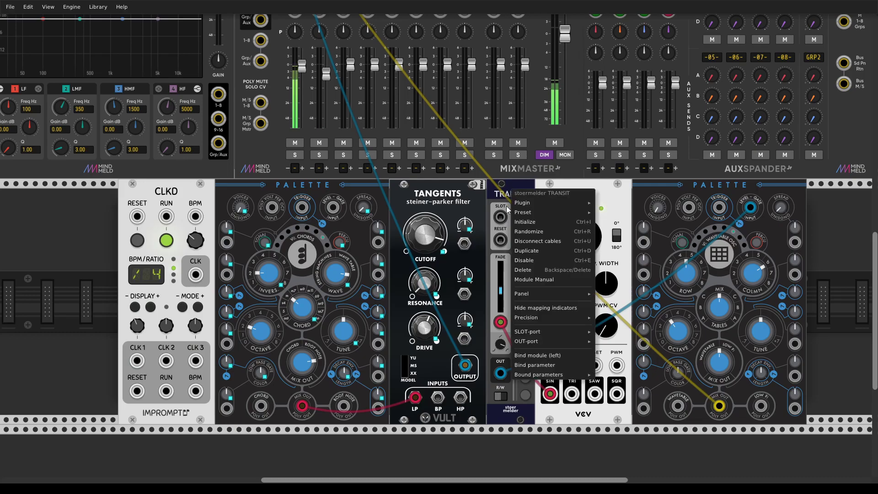
{"action": "left_click", "coordinate": [548, 367]}
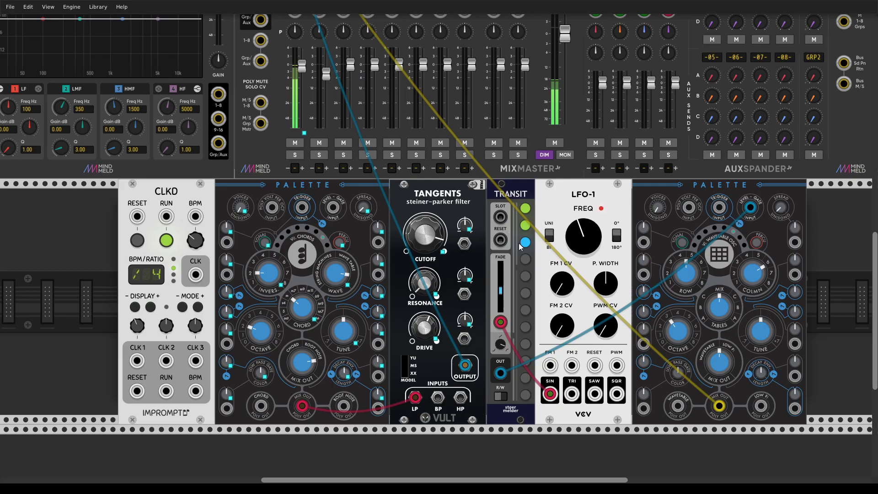
{"action": "left_click", "coordinate": [501, 396]}
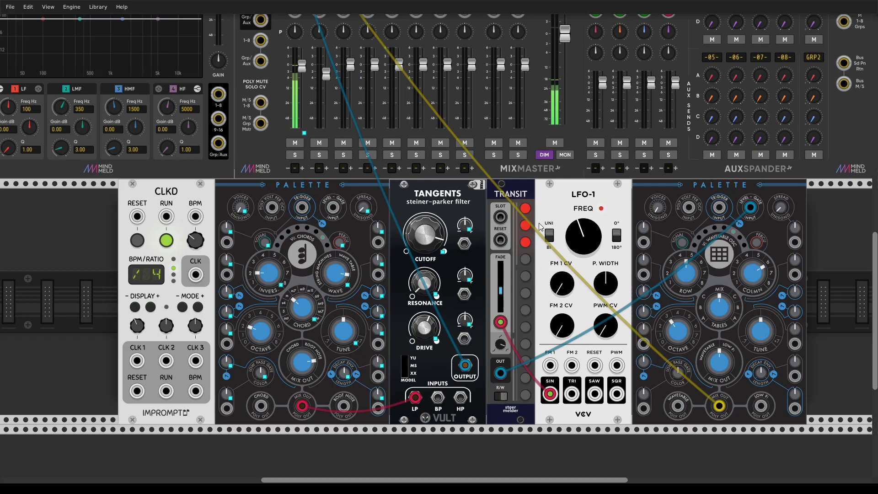
{"action": "right_click", "coordinate": [511, 192]}
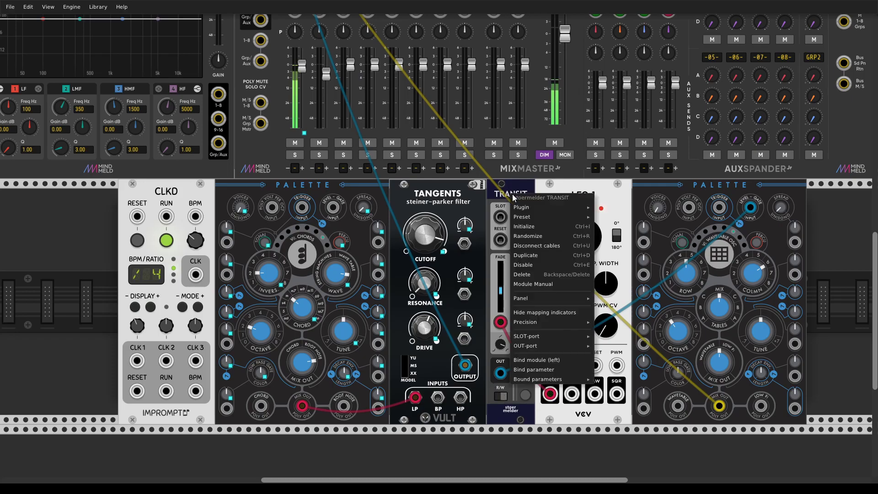
{"action": "left_click", "coordinate": [302, 66]}
{"action": "right_click", "coordinate": [302, 65]}
{"action": "left_click", "coordinate": [322, 89]}
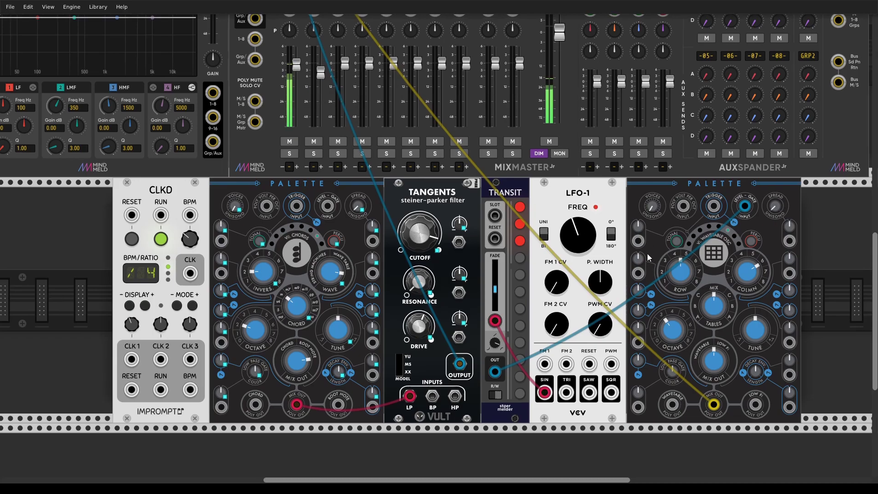
- Duplicate Transit to the right of the second Palette and bind it to that Palette
{"action": "scroll", "coordinate": [549, 192], "scroll_direction": "down", "scroll_amount": 3}
{"action": "scroll", "coordinate": [549, 192], "scroll_direction": "right", "scroll_amount": 3}
{"action": "key", "text": "ctrl+d"}
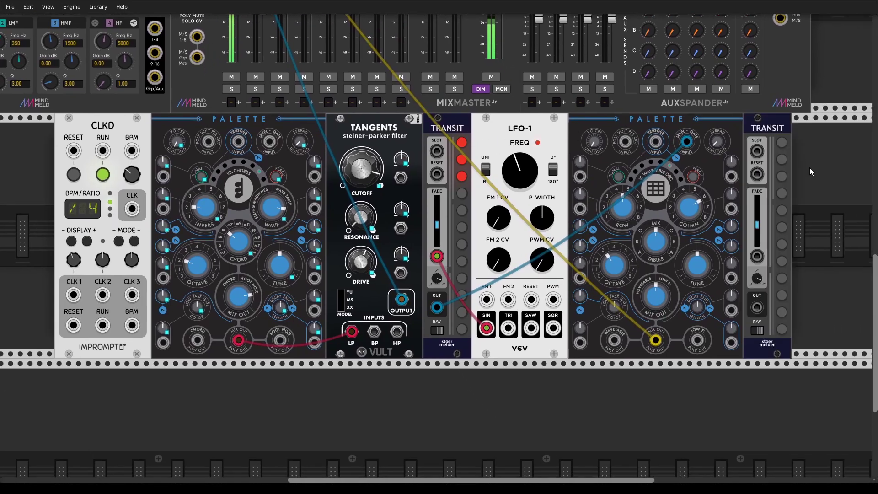
{"action": "scroll", "coordinate": [809, 168], "scroll_direction": "up", "scroll_amount": 3}
{"action": "right_click", "coordinate": [773, 200]}
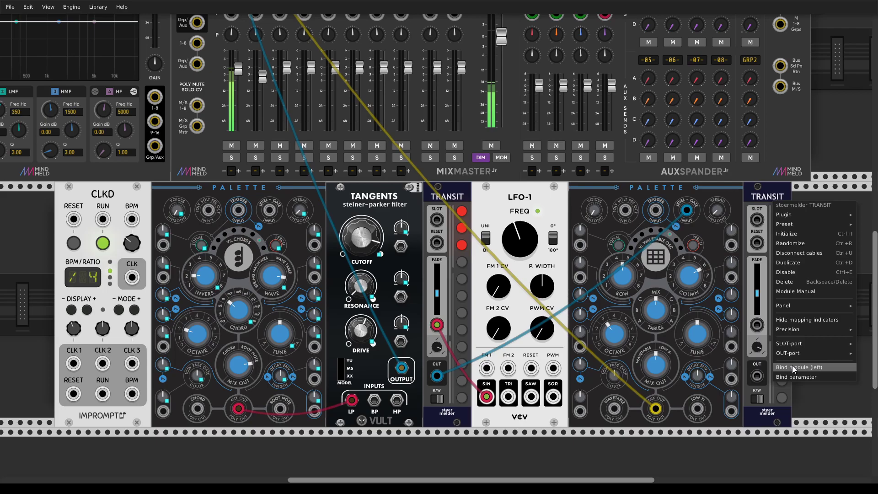
{"action": "left_click", "coordinate": [794, 369]}
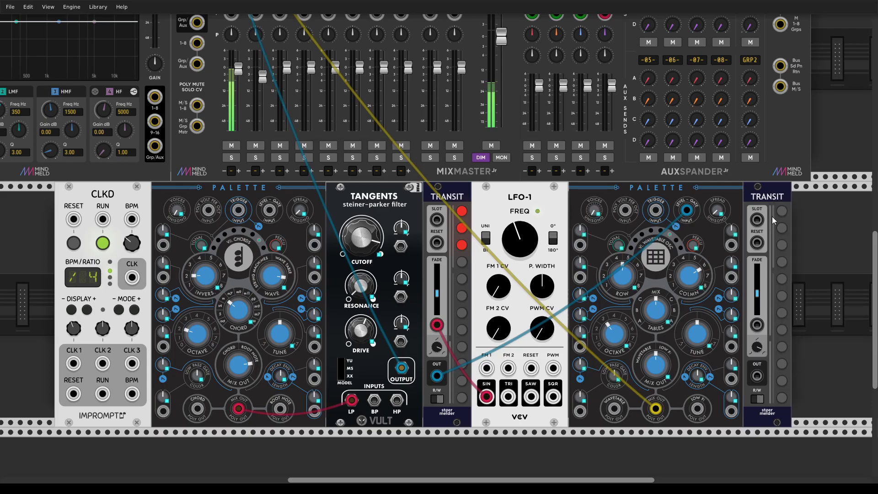
- Delete the right Transit, restore it with undo, then lower the first Transit's fade to 0.312
{"action": "right_click", "coordinate": [762, 196]}
{"action": "left_click", "coordinate": [778, 278]}
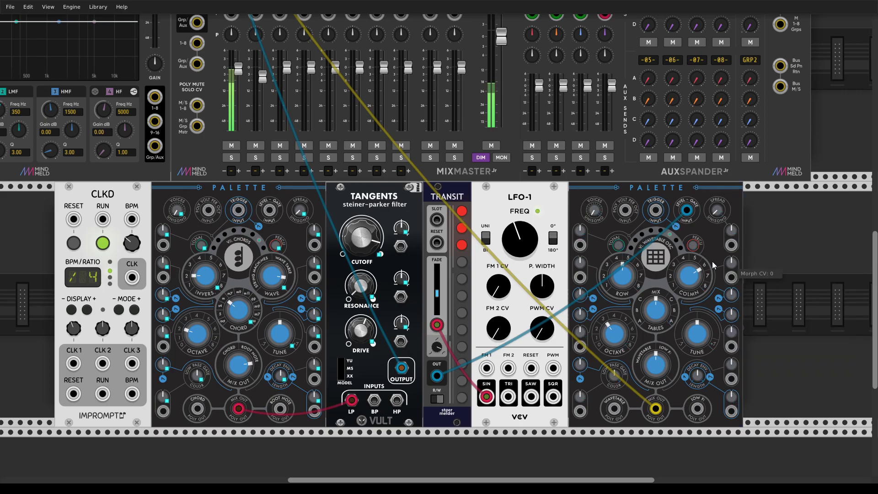
{"action": "key", "text": "ctrl+z"}
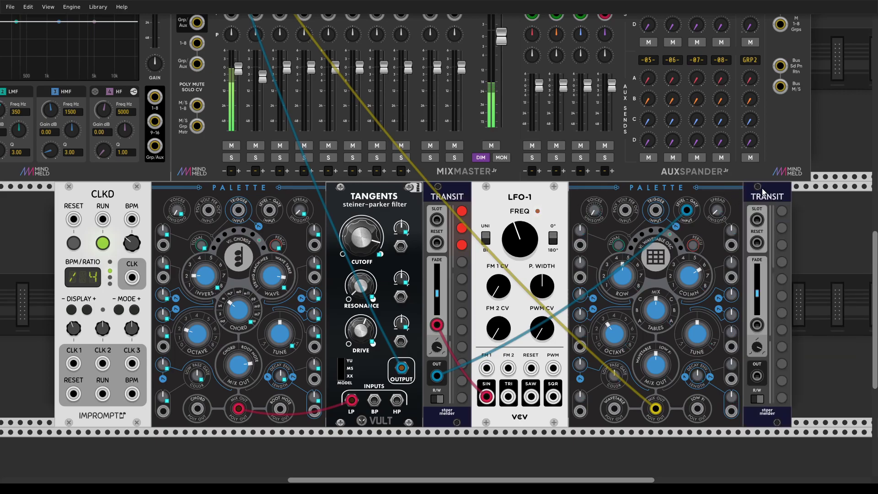
{"action": "mouse_move", "coordinate": [768, 276]}
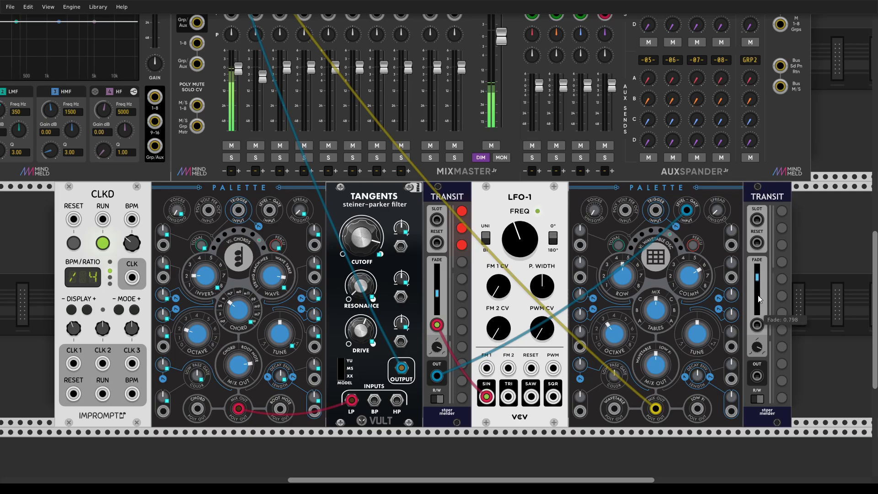
{"action": "mouse_move", "coordinate": [435, 292]}
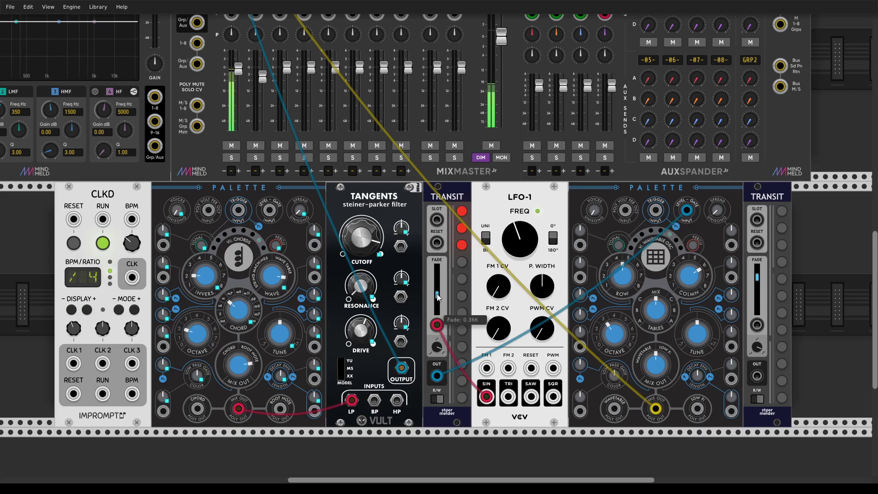
{"action": "left_click_drag", "start_coordinate": [438, 296], "coordinate": [431, 294]}
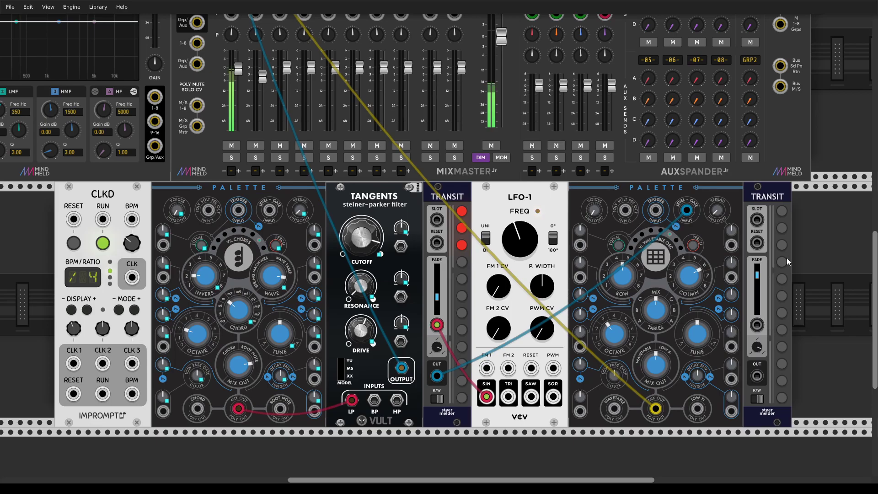
- Bind the second Transit to its left Palette and raise mixer channel 1 to about -3.8 dB
{"action": "right_click", "coordinate": [759, 207]}
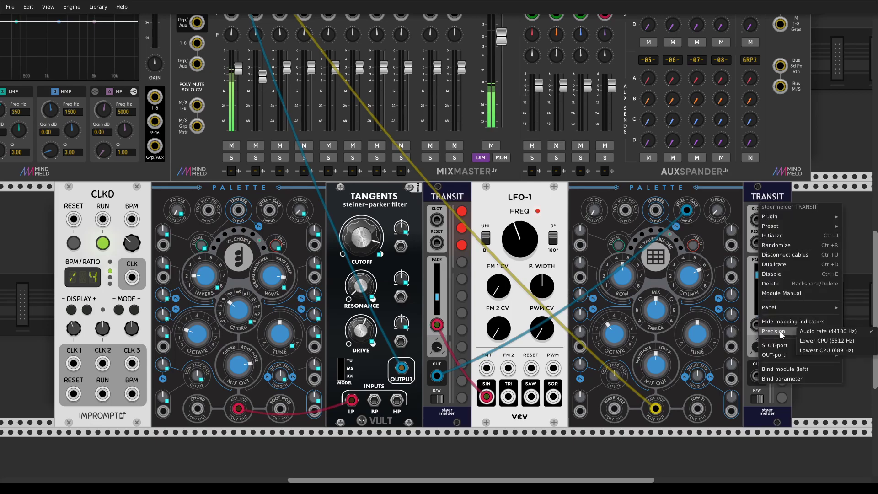
{"action": "left_click", "coordinate": [776, 380]}
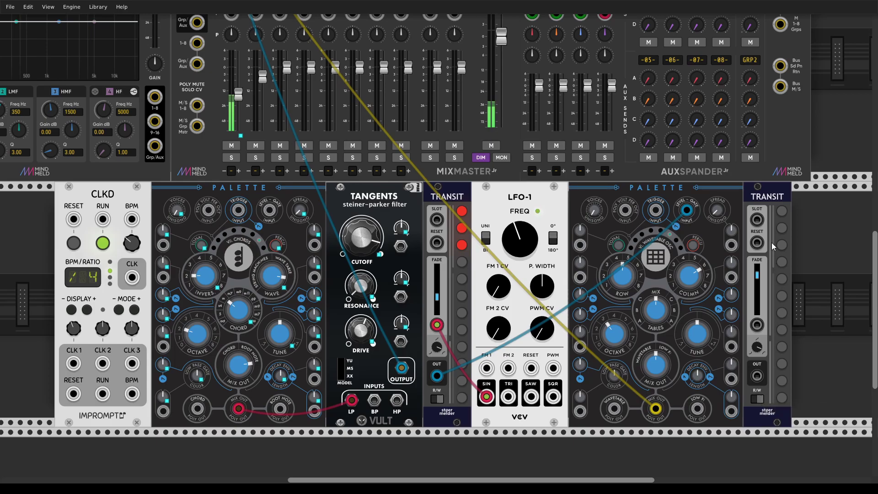
{"action": "left_click_drag", "start_coordinate": [239, 93], "coordinate": [238, 74]}
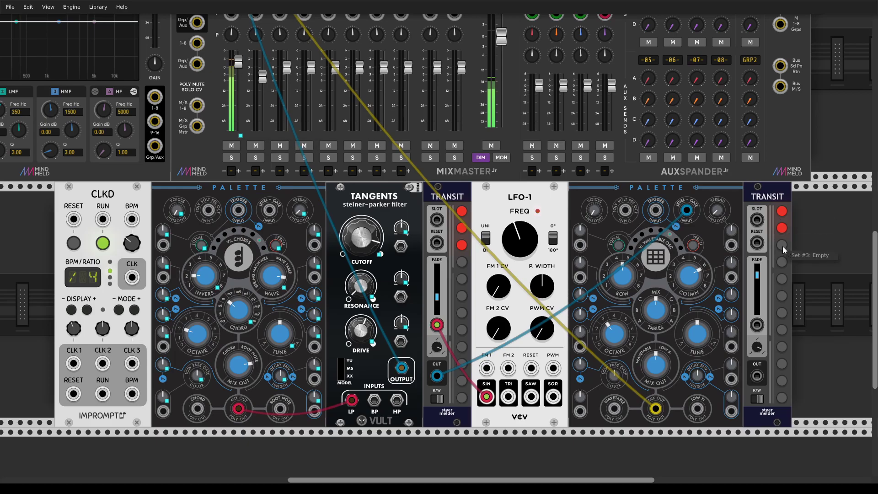
- Take the first Transit out of write mode and set its slot input to C4 pitch selection
{"action": "scroll", "coordinate": [803, 344], "scroll_direction": "down", "scroll_amount": 5}
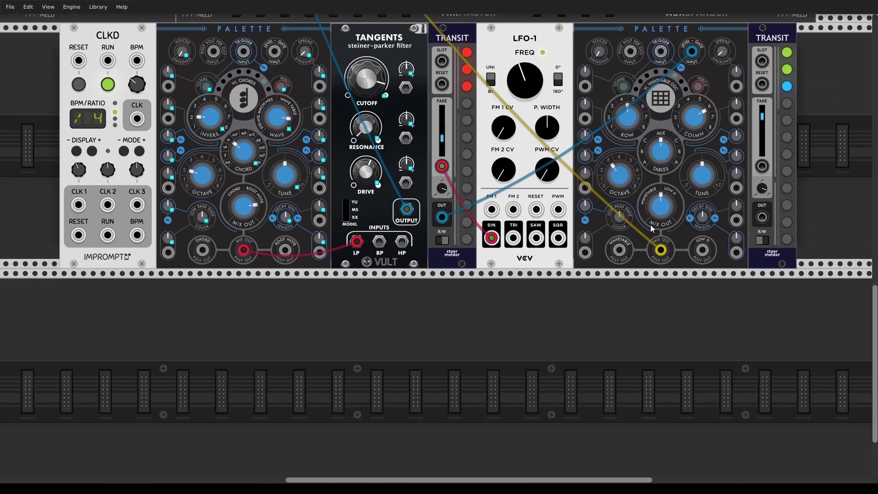
{"action": "left_click", "coordinate": [468, 53]}
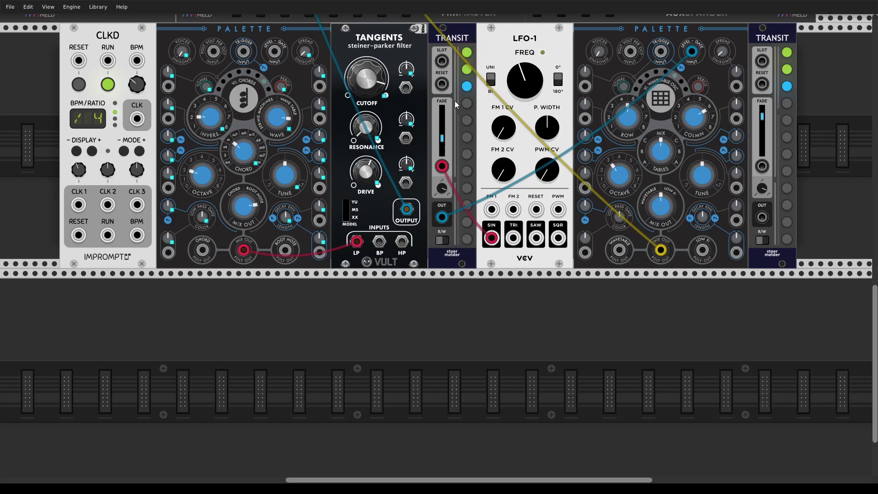
{"action": "right_click", "coordinate": [442, 46]}
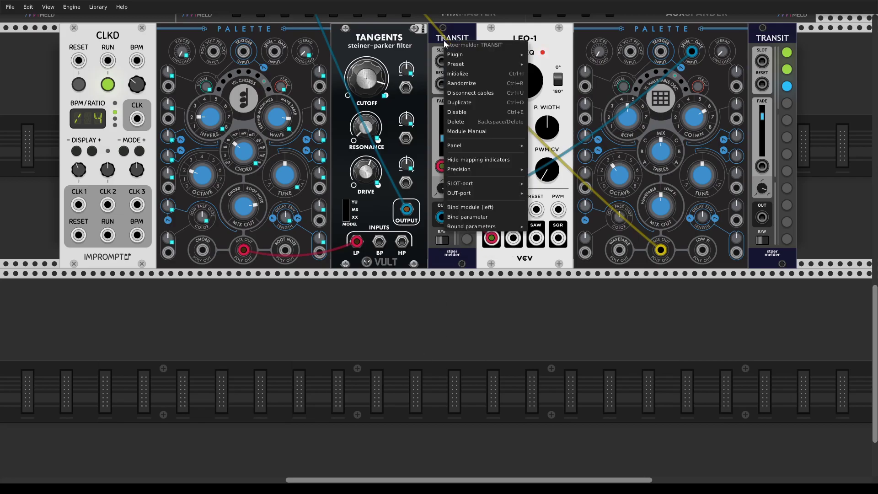
{"action": "mouse_move", "coordinate": [511, 183]}
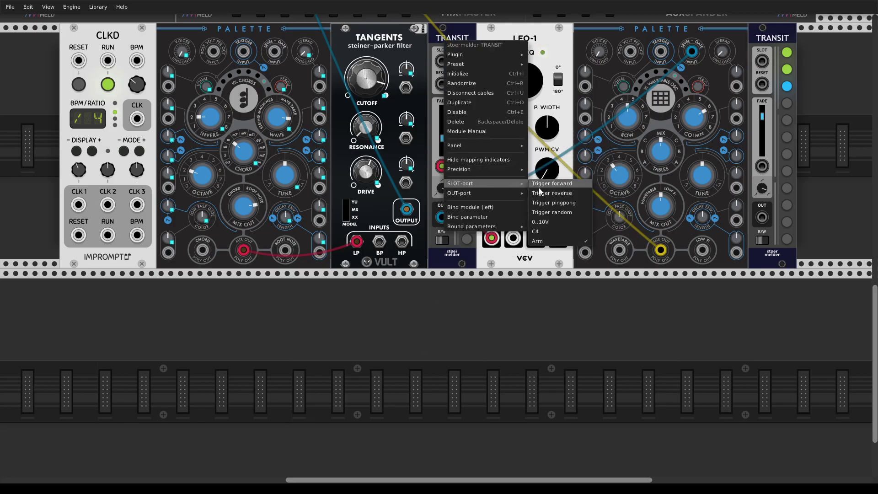
{"action": "left_click", "coordinate": [550, 231]}
{"action": "right_click", "coordinate": [763, 41]}
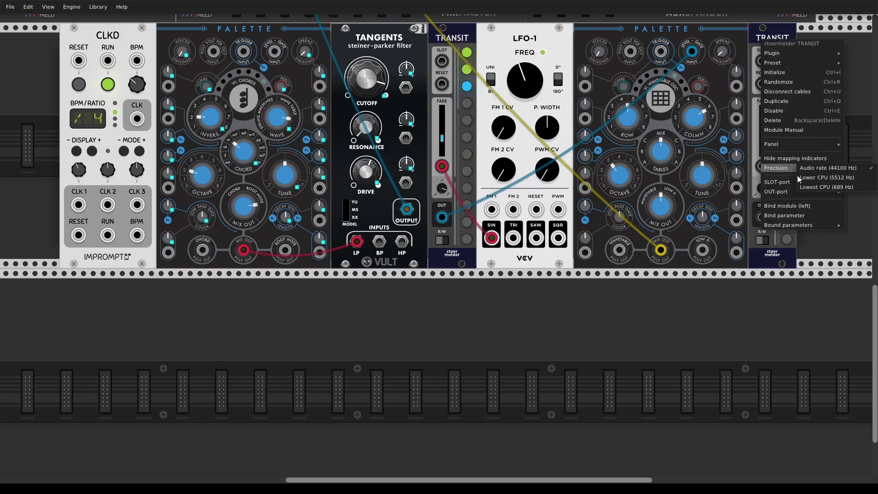
- Change the second Transit's slot input mode and place an SRC module in the empty lower row
{"action": "mouse_move", "coordinate": [787, 181]}
{"action": "left_click", "coordinate": [843, 227]}
{"action": "right_click", "coordinate": [454, 343]}
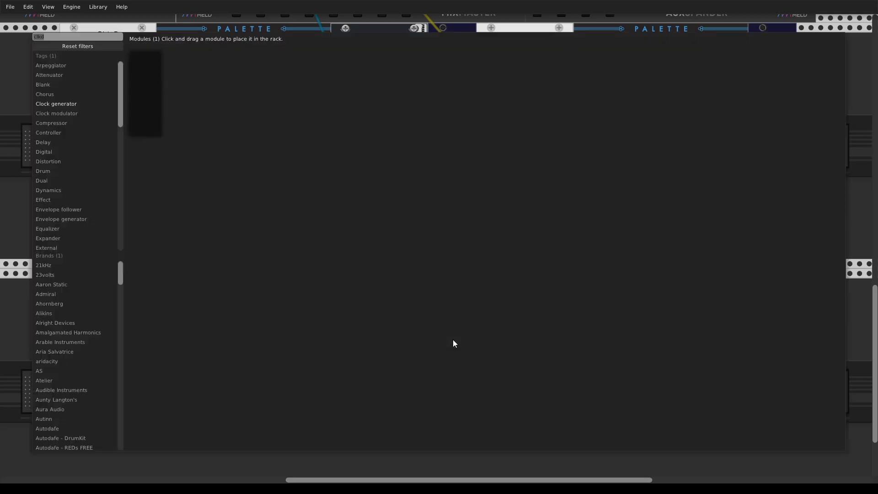
{"action": "type", "text": "src"}
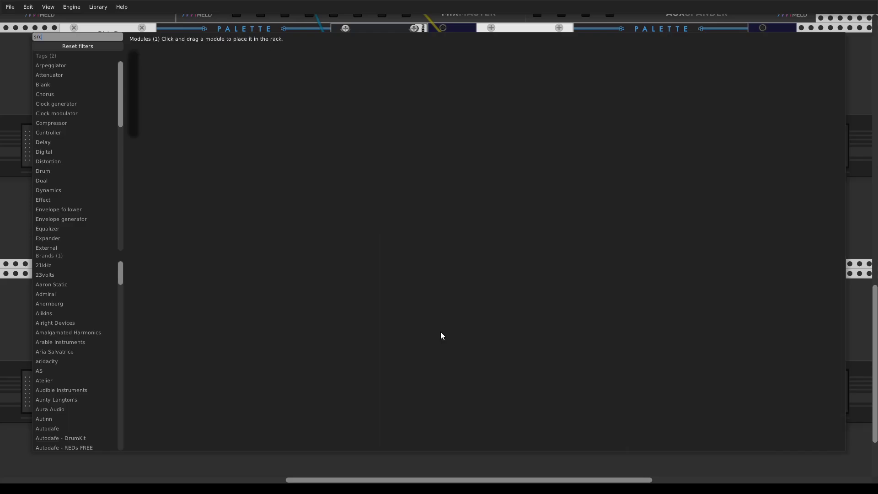
{"action": "left_click_drag", "start_coordinate": [136, 112], "coordinate": [357, 303]}
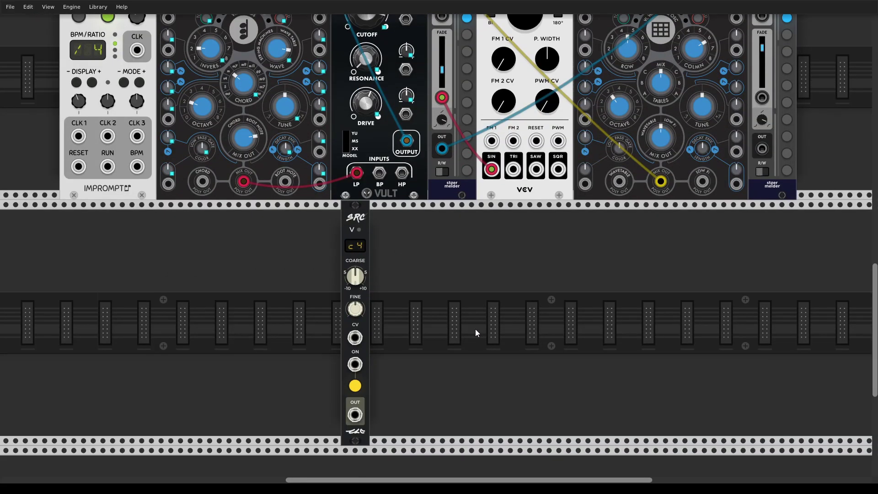
- Add a Transit directly right of SRC and bind it to SRC
{"action": "right_click", "coordinate": [353, 228]}
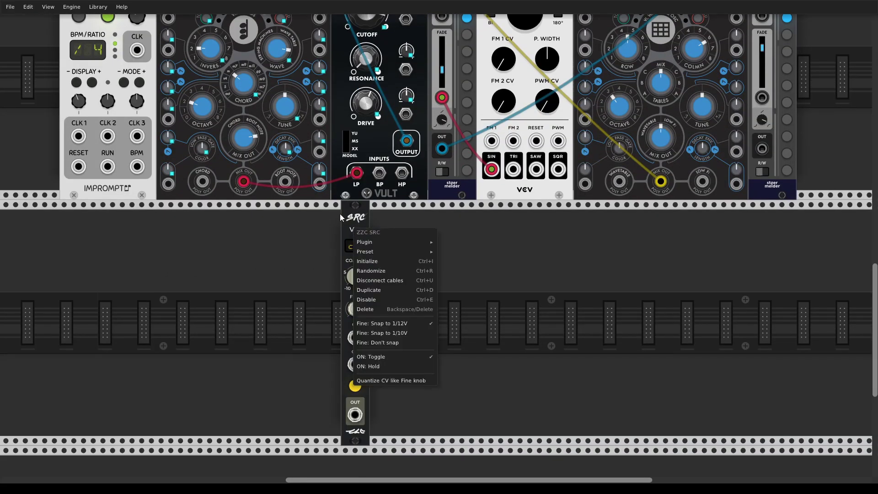
{"action": "left_click", "coordinate": [447, 225]}
{"action": "right_click", "coordinate": [424, 300]}
{"action": "type", "text": "tr"}
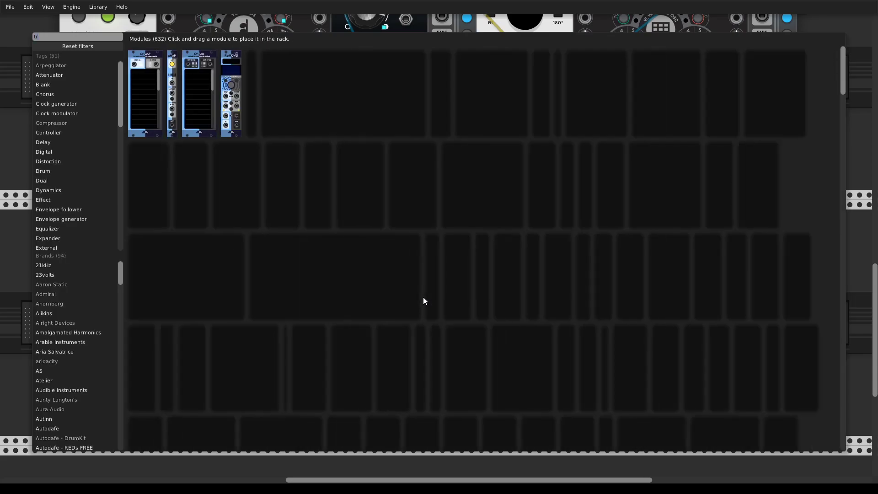
{"action": "type", "text": "an"}
{"action": "left_click_drag", "start_coordinate": [134, 123], "coordinate": [371, 261]}
{"action": "right_click", "coordinate": [388, 213]}
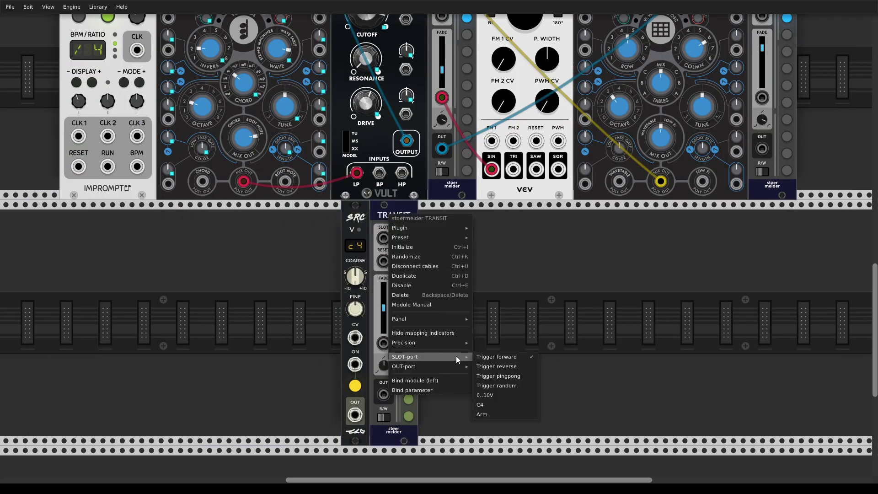
{"action": "left_click", "coordinate": [451, 382]}
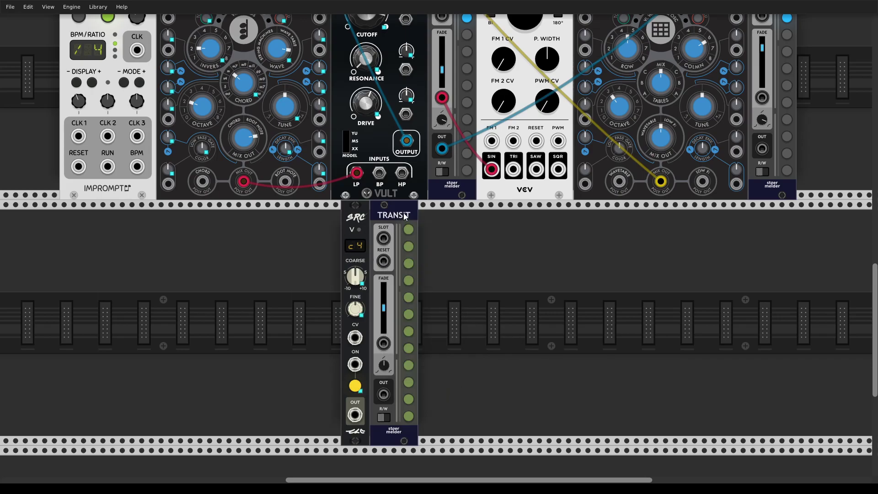
- In write mode, store SRC pitch sets in the lower Transit's slots, fine tuning 0.027 and 0.174
{"action": "left_click", "coordinate": [384, 418]}
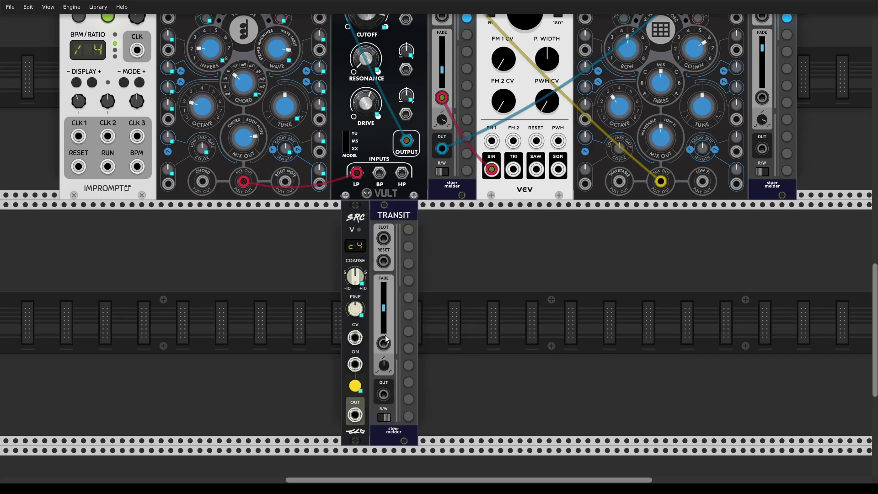
{"action": "left_click", "coordinate": [409, 229]}
{"action": "left_click_drag", "start_coordinate": [355, 310], "coordinate": [355, 306]}
{"action": "left_click", "coordinate": [409, 246]}
{"action": "left_click", "coordinate": [408, 263]}
{"action": "left_click_drag", "start_coordinate": [355, 309], "coordinate": [354, 306]}
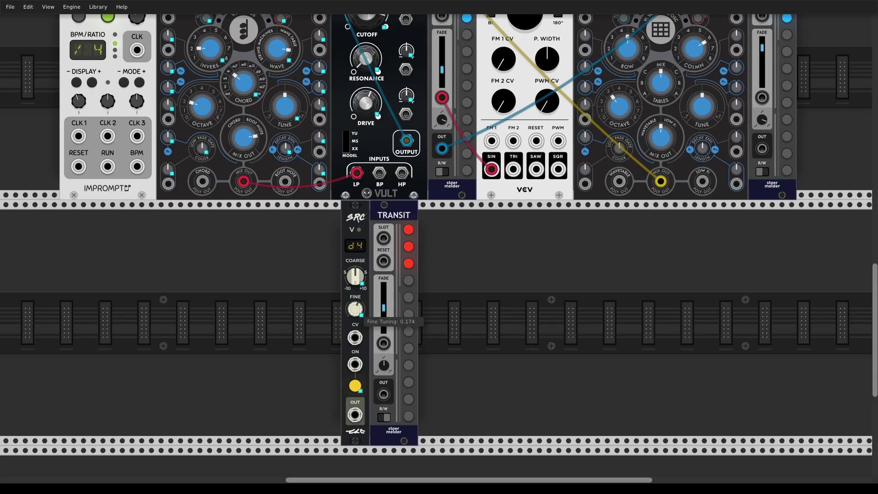
- Return the lower Transit to read with lower fade, cycle scenes 2–4 then 1, and cable SRC OUT to the first Transit's SLOT
{"action": "left_click", "coordinate": [384, 417]}
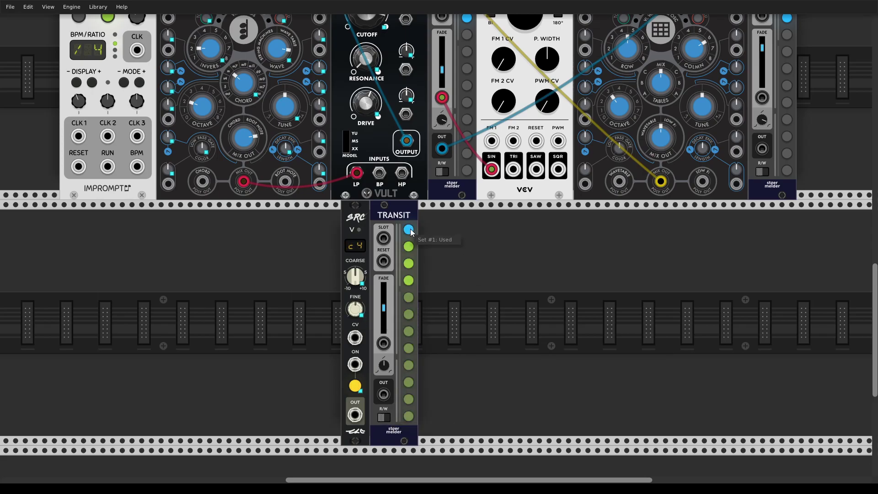
{"action": "left_click_drag", "start_coordinate": [383, 309], "coordinate": [398, 348]}
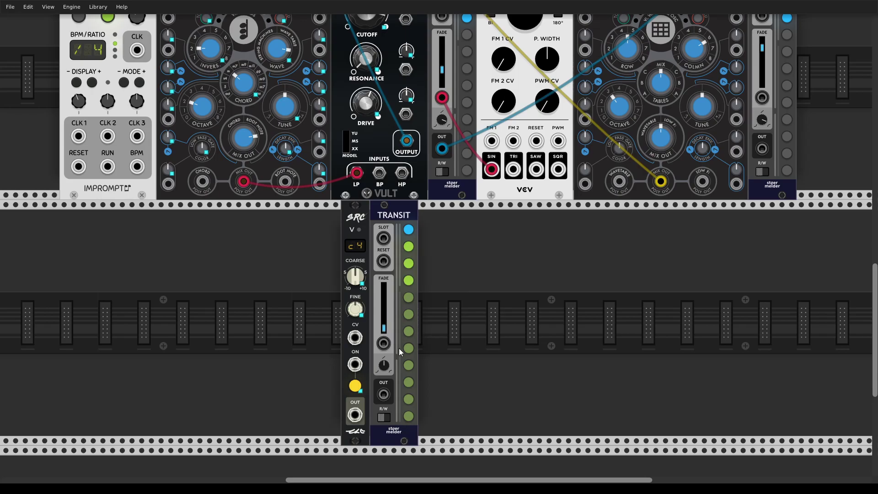
{"action": "left_click", "coordinate": [408, 247]}
{"action": "left_click", "coordinate": [408, 263]}
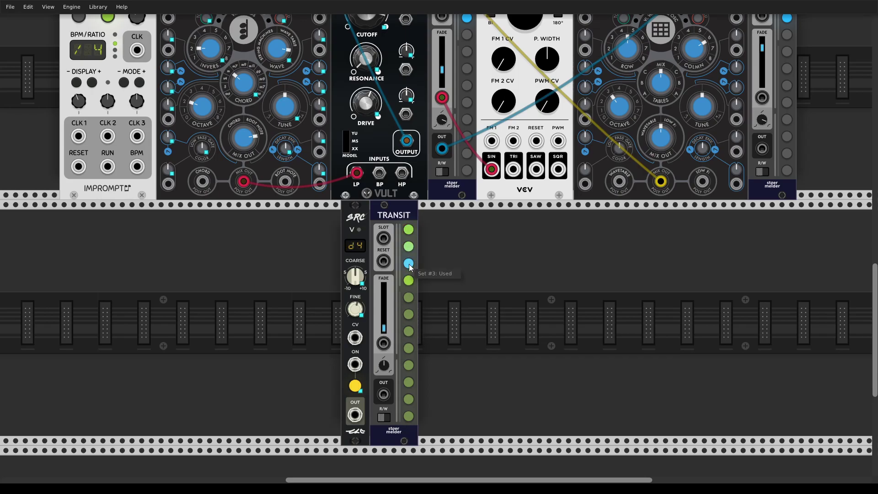
{"action": "left_click", "coordinate": [407, 280]}
{"action": "left_click", "coordinate": [408, 230]}
{"action": "left_click_drag", "start_coordinate": [355, 415], "coordinate": [445, 40]}
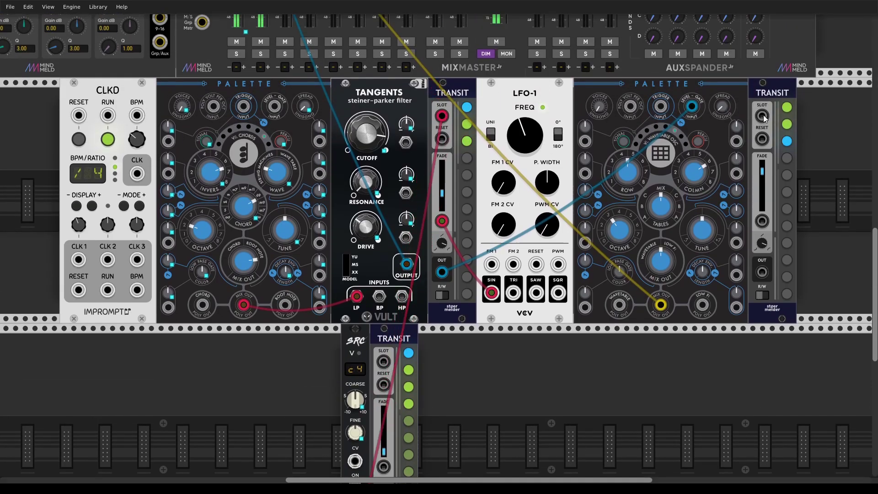
- Patch SRC's output into the right Transit's SLOT input, then recall scene 2
{"action": "left_click_drag", "start_coordinate": [762, 116], "coordinate": [383, 401]}
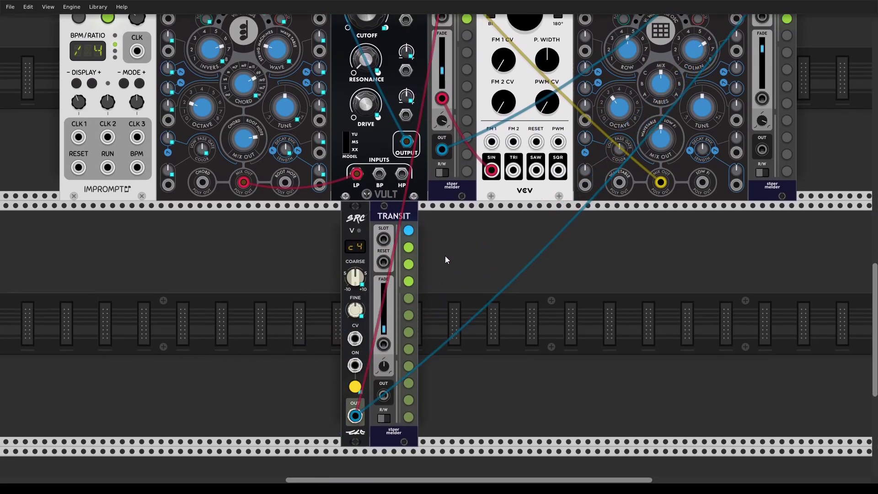
{"action": "left_click_drag", "start_coordinate": [445, 256], "coordinate": [410, 390]}
{"action": "left_click", "coordinate": [379, 380]}
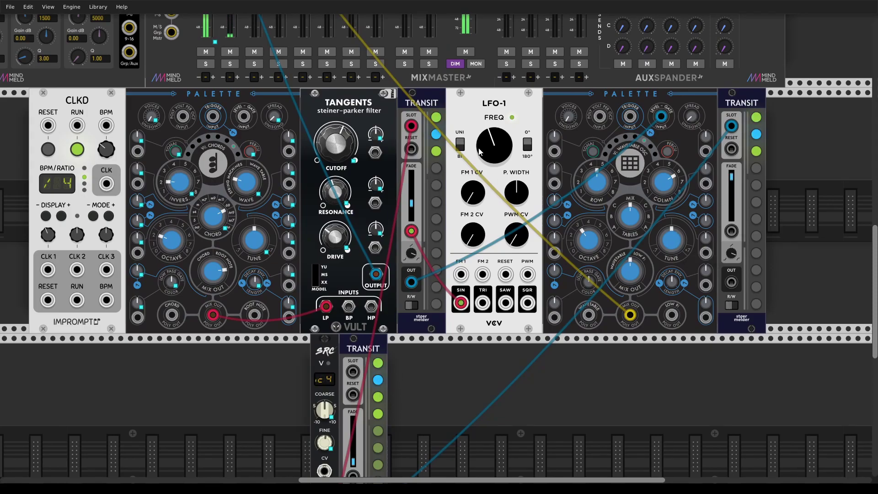
- Raise LFO-1's frequency, then step through scenes 4, 2, 3, 2, 1 and 3
{"action": "left_click_drag", "start_coordinate": [494, 145], "coordinate": [494, 138]}
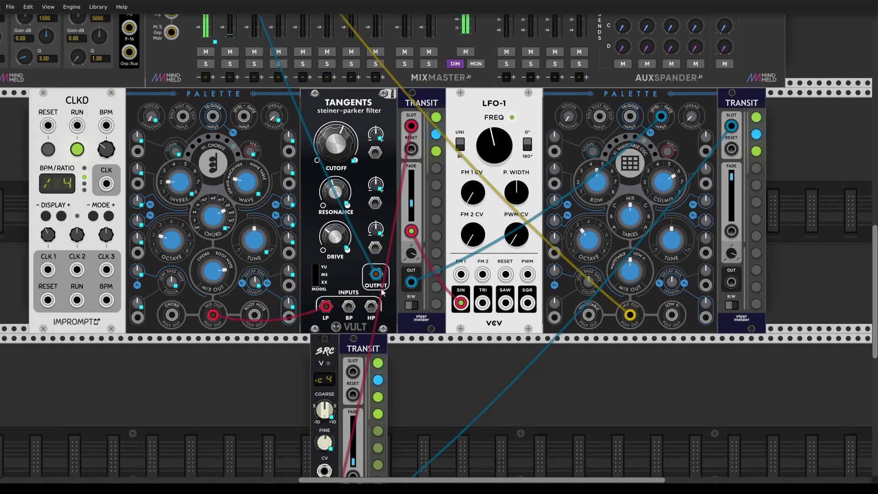
{"action": "left_click", "coordinate": [378, 414]}
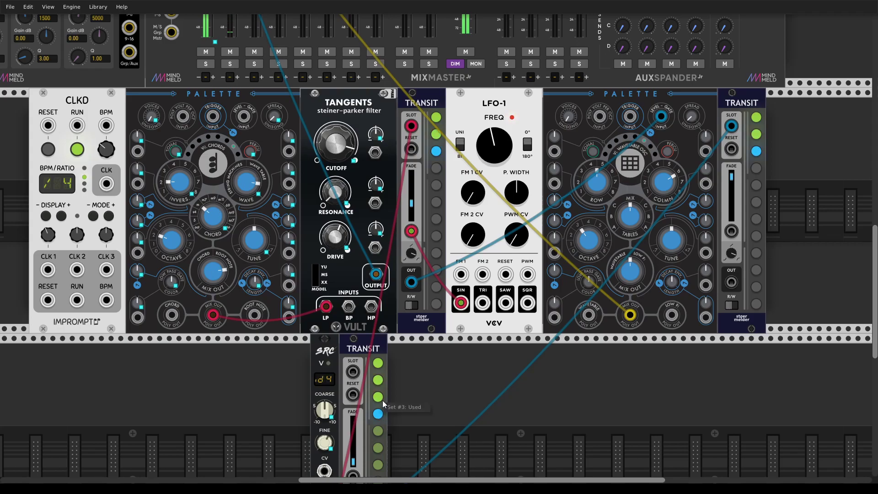
{"action": "left_click", "coordinate": [379, 380]}
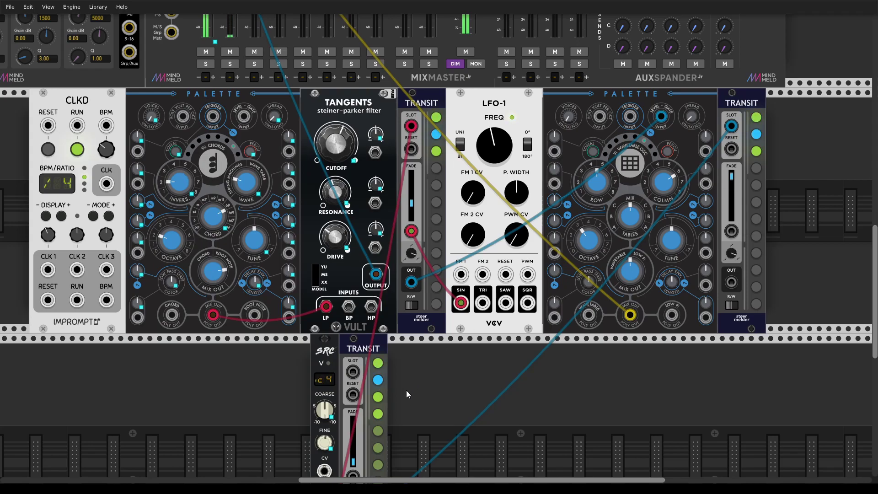
{"action": "left_click", "coordinate": [377, 397]}
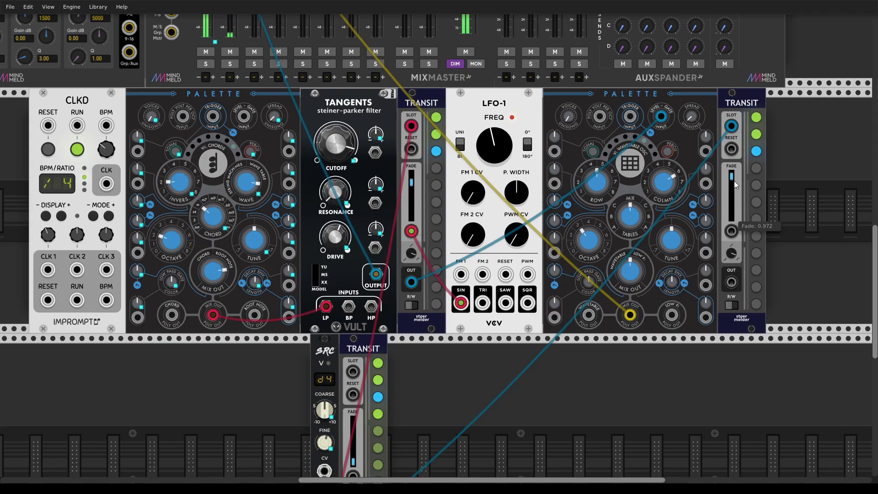
{"action": "left_click", "coordinate": [377, 380]}
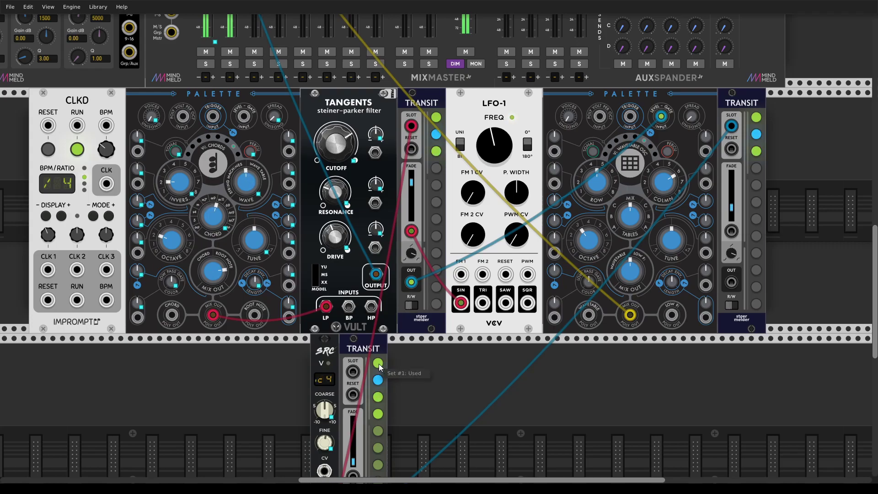
{"action": "left_click", "coordinate": [379, 364]}
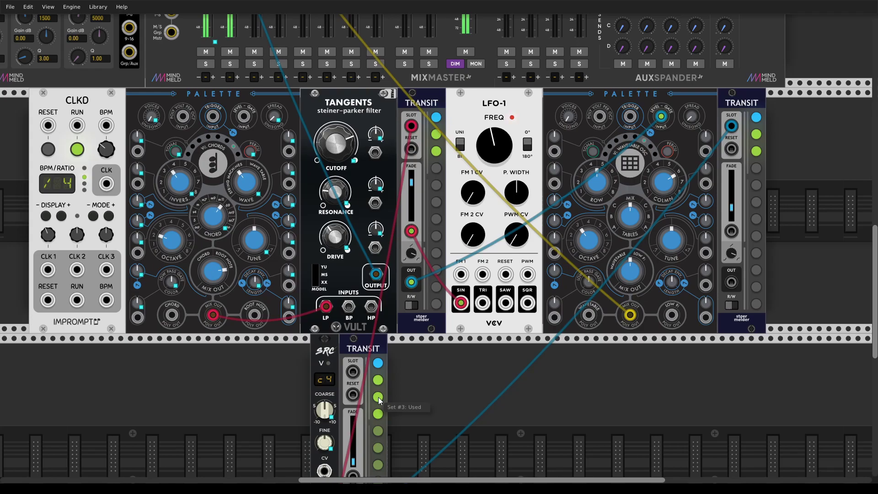
{"action": "left_click", "coordinate": [379, 398]}
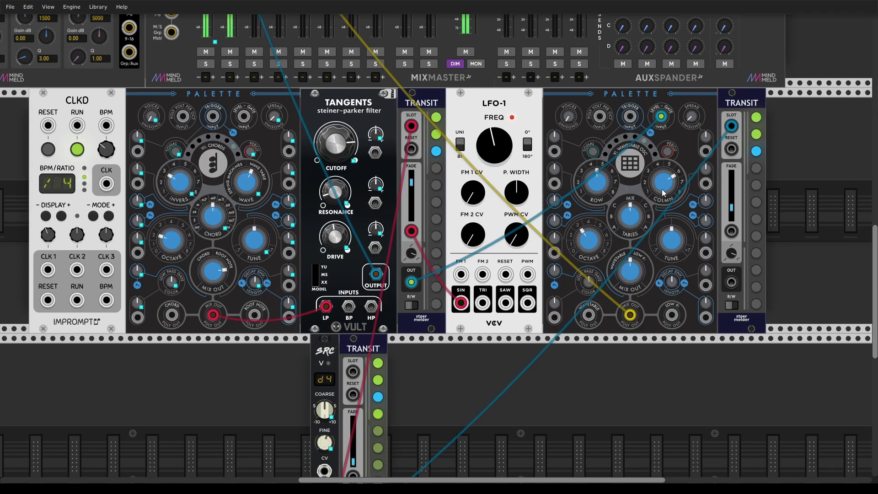
- Bind LFO-1's FREQ to the right Transit and store a higher rate for this scene
{"action": "right_click", "coordinate": [742, 105]}
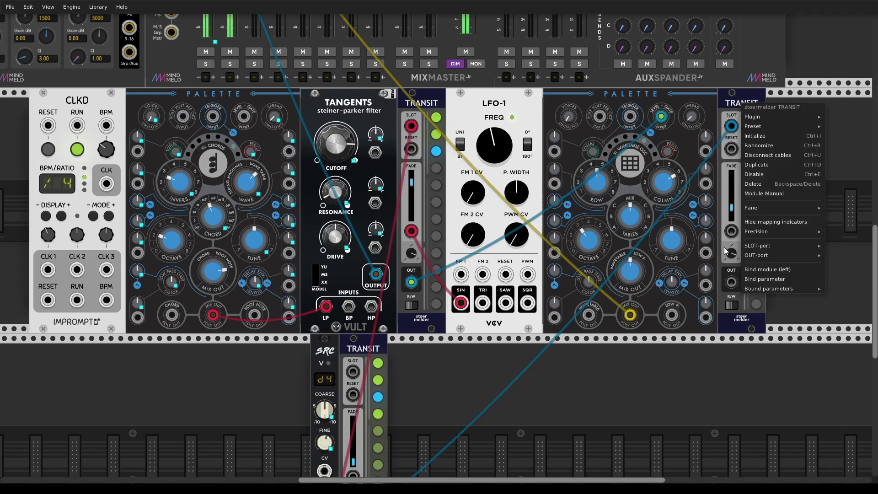
{"action": "left_click", "coordinate": [756, 279]}
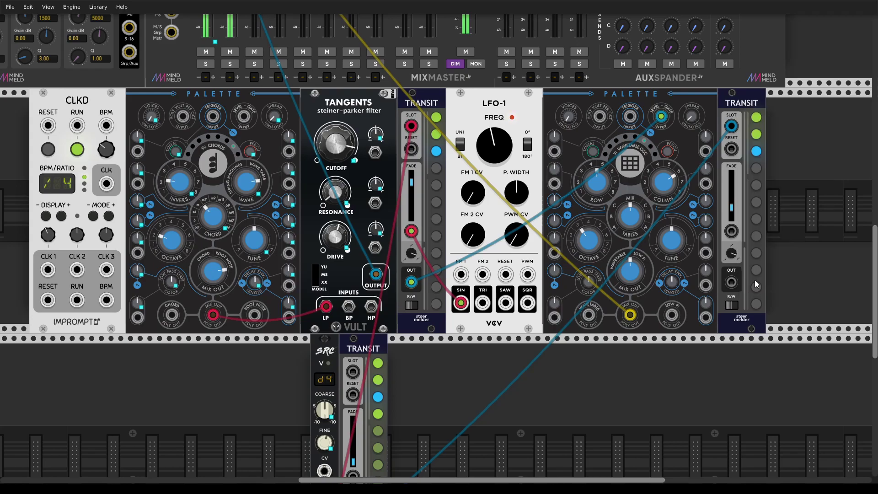
{"action": "left_click", "coordinate": [499, 154]}
{"action": "left_click", "coordinate": [735, 309]}
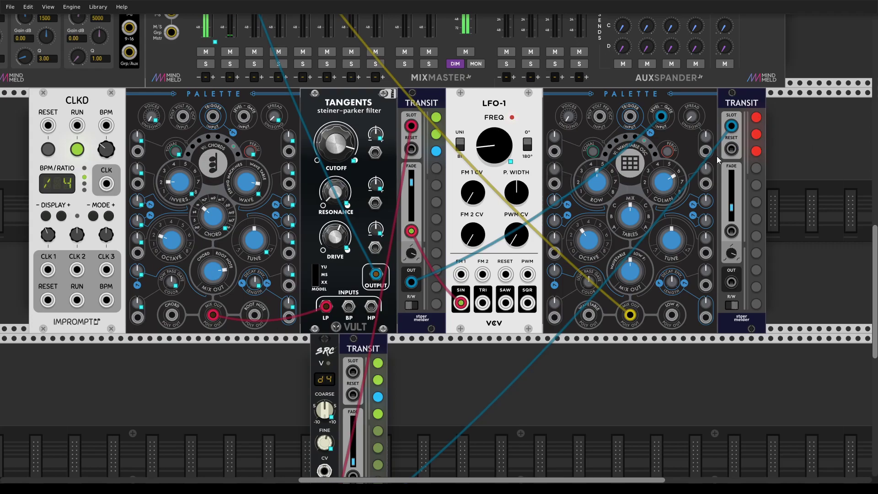
{"action": "left_click_drag", "start_coordinate": [498, 151], "coordinate": [540, 138]}
{"action": "left_click", "coordinate": [732, 305]}
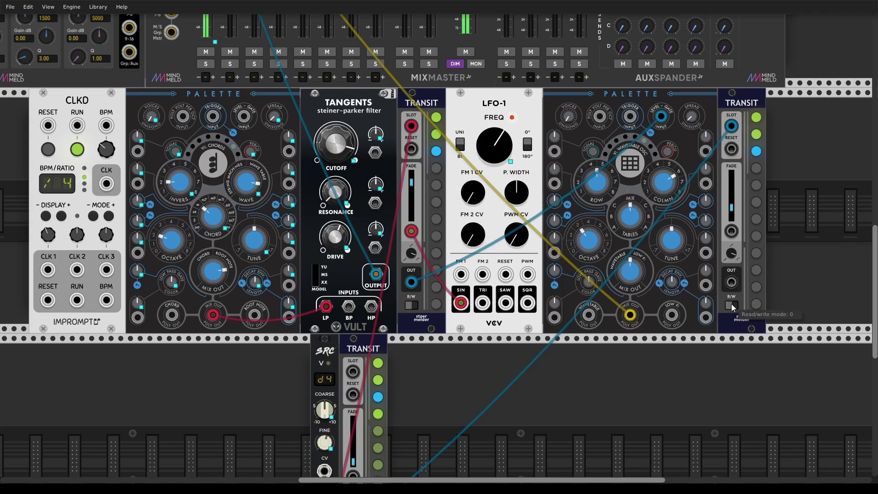
- Check the LFO rate across scenes 1, 2 and 3, then open the File menu
{"action": "left_click", "coordinate": [380, 363]}
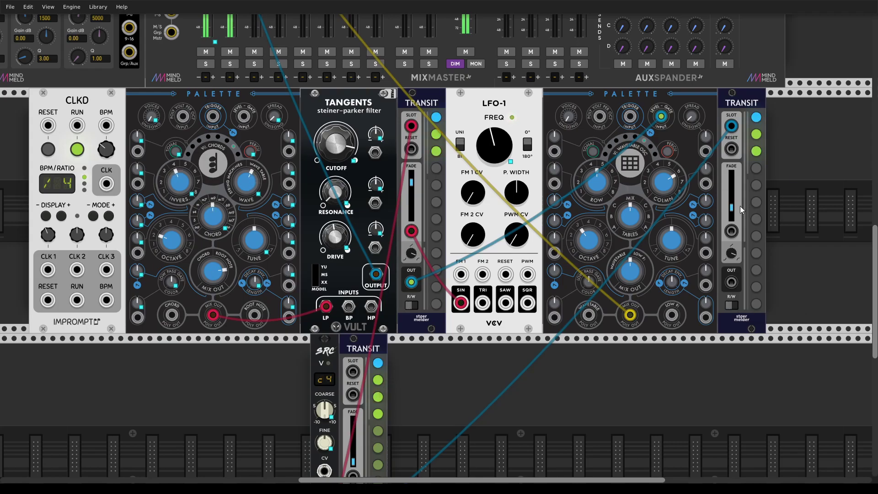
{"action": "left_click", "coordinate": [378, 380]}
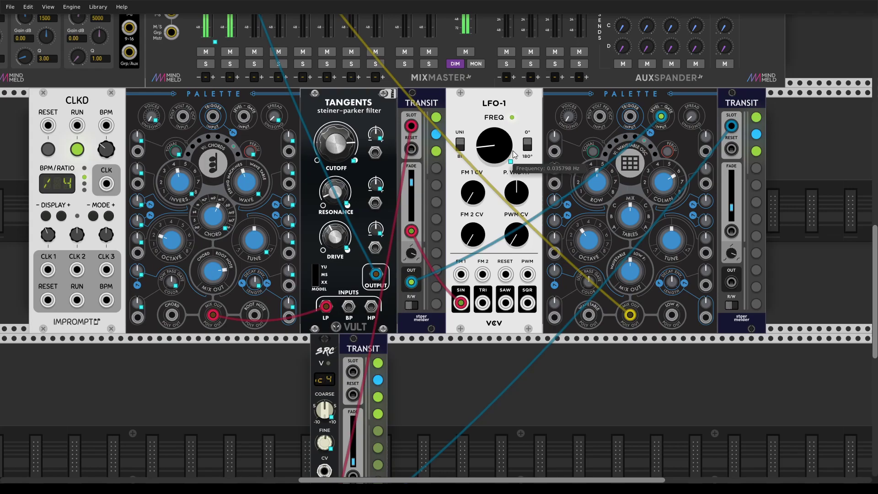
{"action": "left_click", "coordinate": [378, 396]}
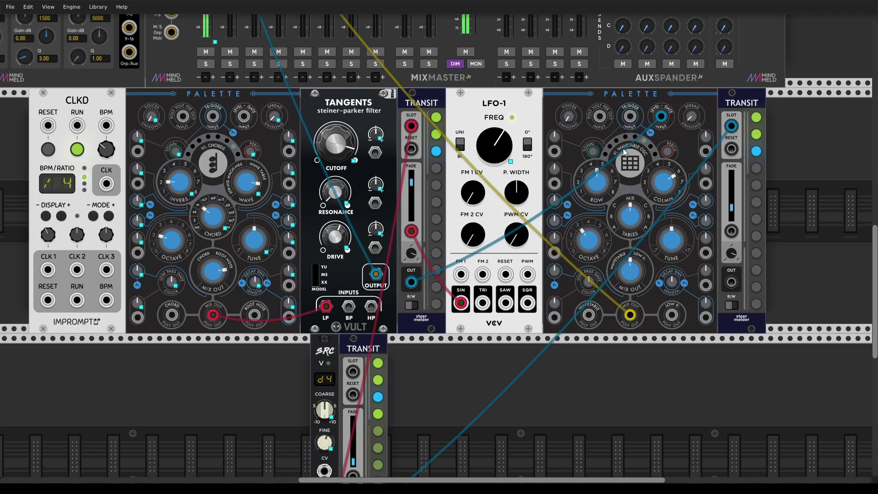
{"action": "left_click", "coordinate": [10, 7]}
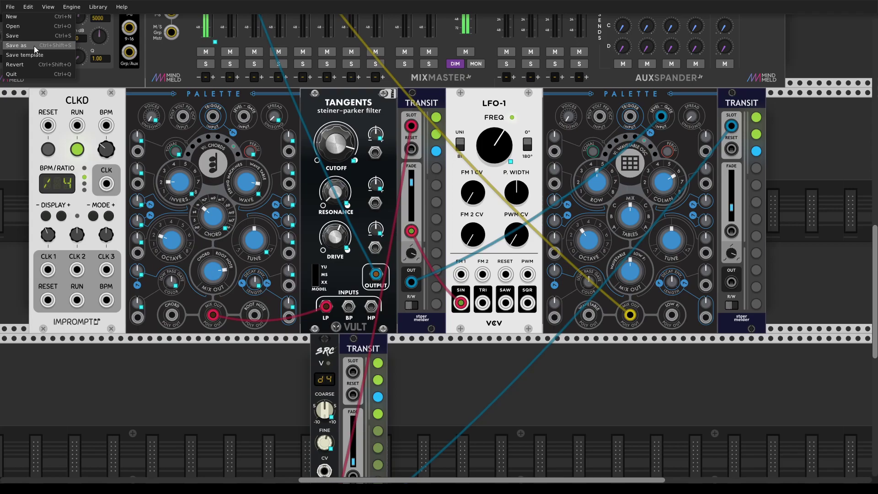
- Choose Save as, then scroll down through the full techno patch
{"action": "left_click", "coordinate": [34, 45]}
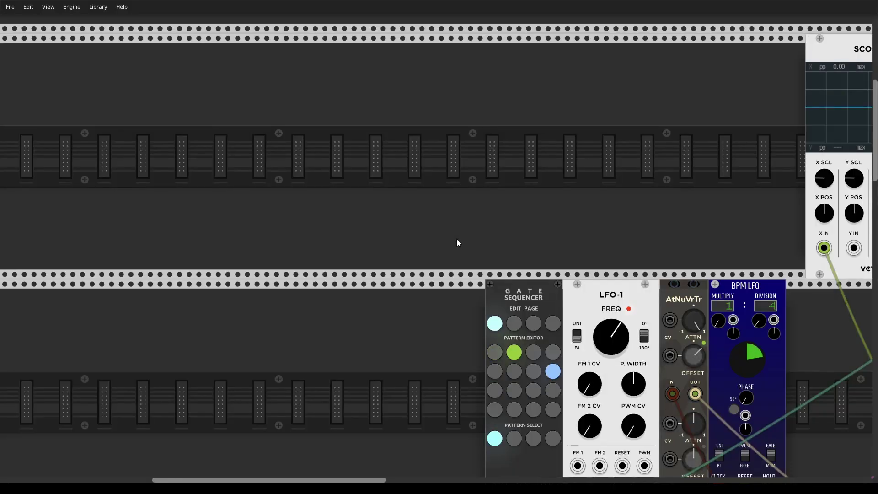
{"action": "scroll", "coordinate": [404, 248], "scroll_direction": "down", "scroll_amount": 2}
{"action": "scroll", "coordinate": [396, 299], "scroll_direction": "down", "scroll_amount": 6}
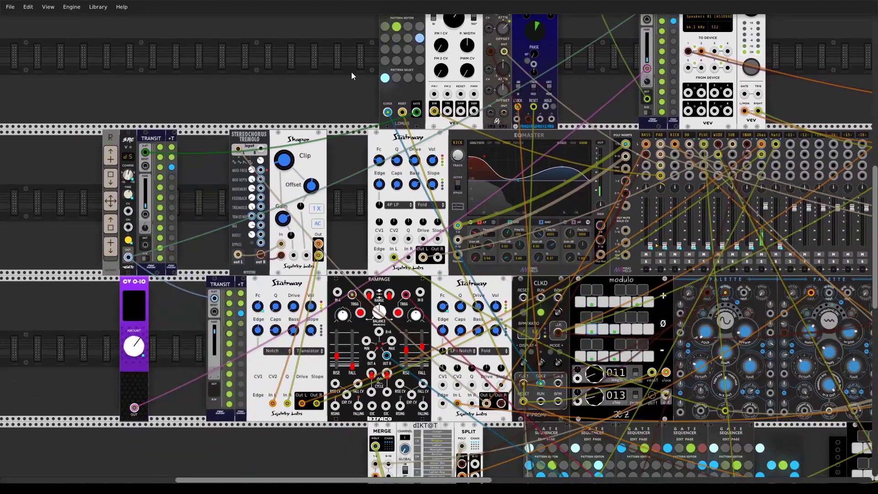
{"action": "left_click_drag", "start_coordinate": [278, 86], "coordinate": [315, 83]}
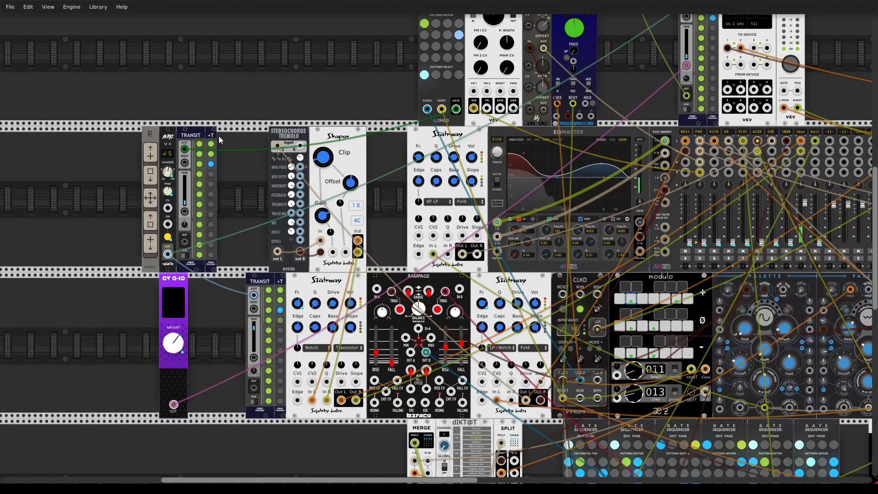
{"action": "scroll", "coordinate": [116, 222], "scroll_direction": "up", "scroll_amount": 2}
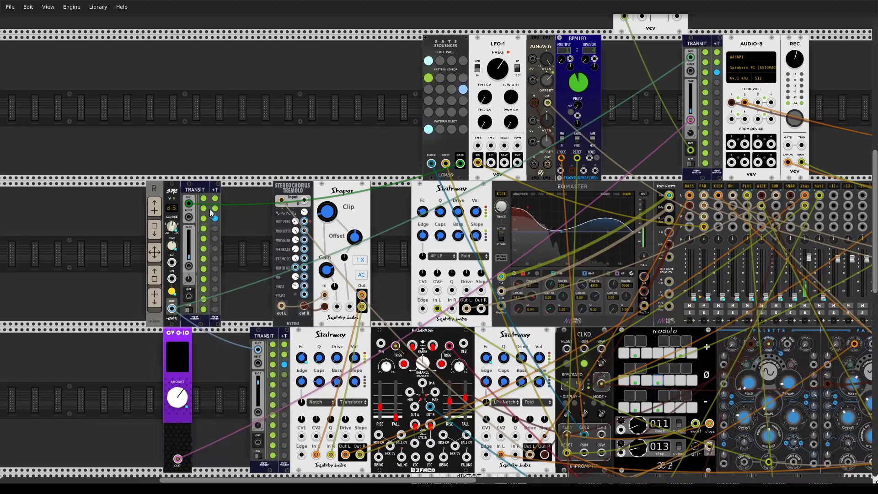
{"action": "right_click", "coordinate": [196, 188]}
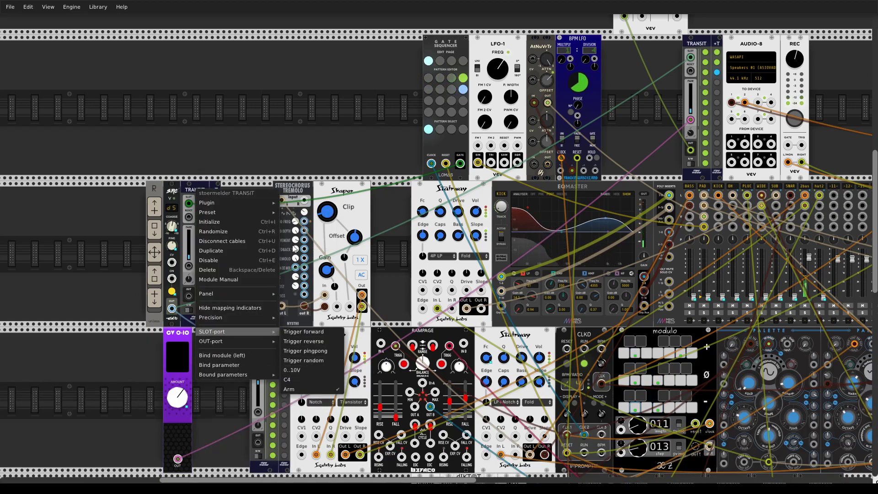
{"action": "left_click", "coordinate": [210, 185]}
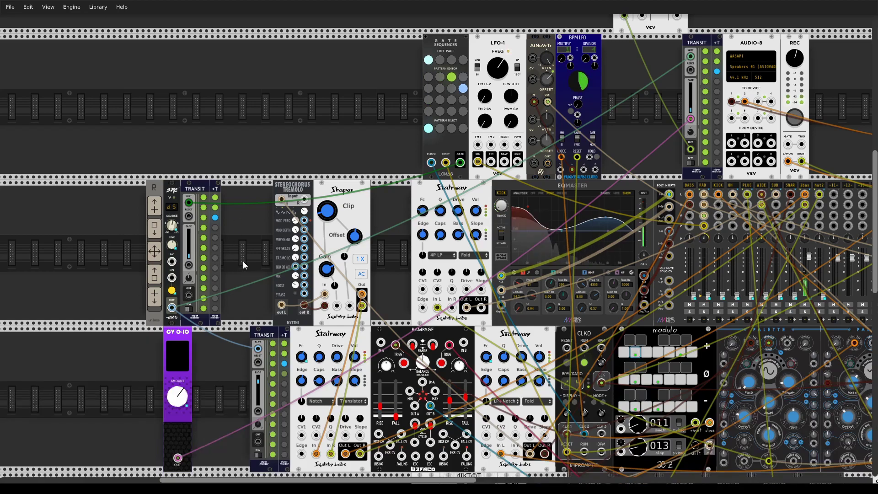
{"action": "scroll", "coordinate": [256, 270], "scroll_direction": "down", "scroll_amount": 3}
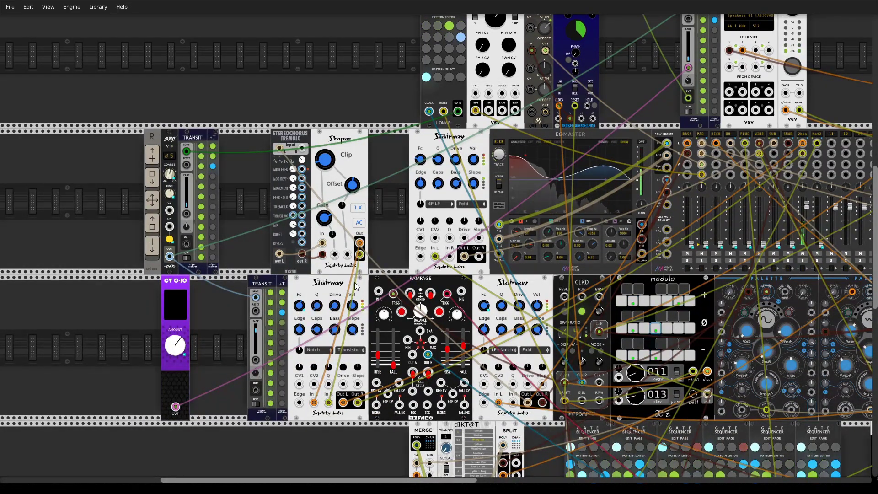
{"action": "mouse_move", "coordinate": [306, 304]}
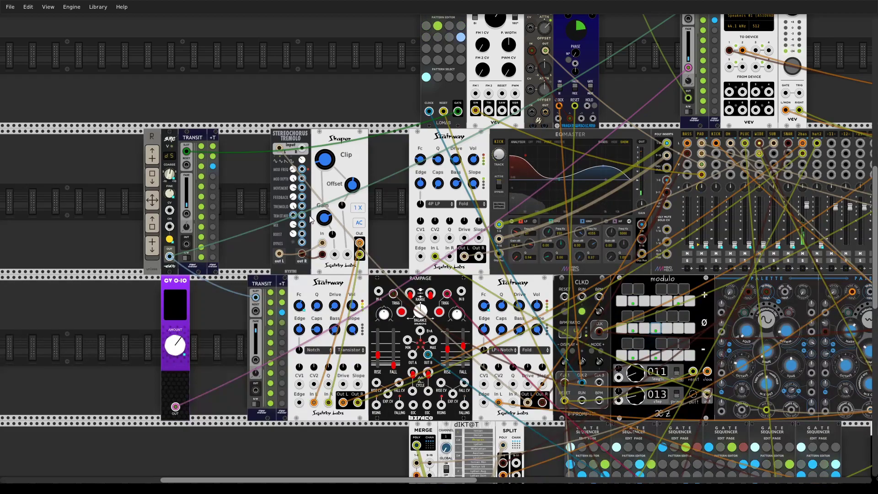
{"action": "scroll", "coordinate": [252, 190], "scroll_direction": "up", "scroll_amount": 1}
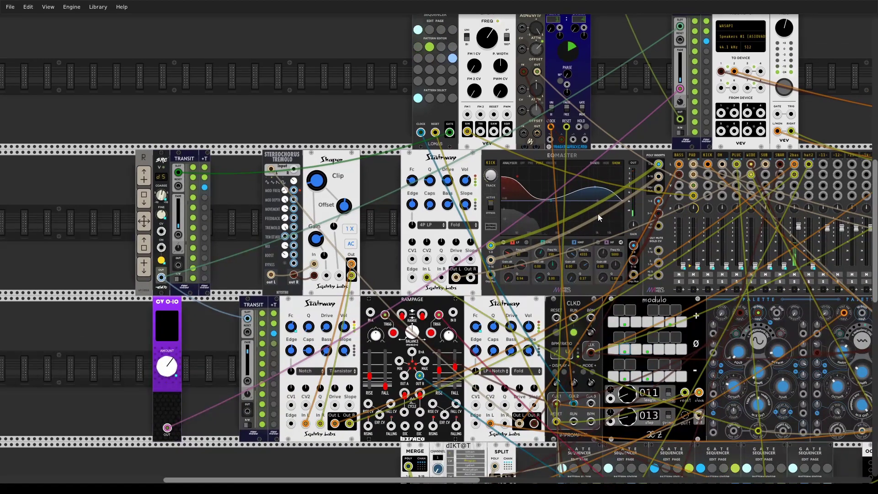
{"action": "scroll", "coordinate": [377, 183], "scroll_direction": "up", "scroll_amount": 1}
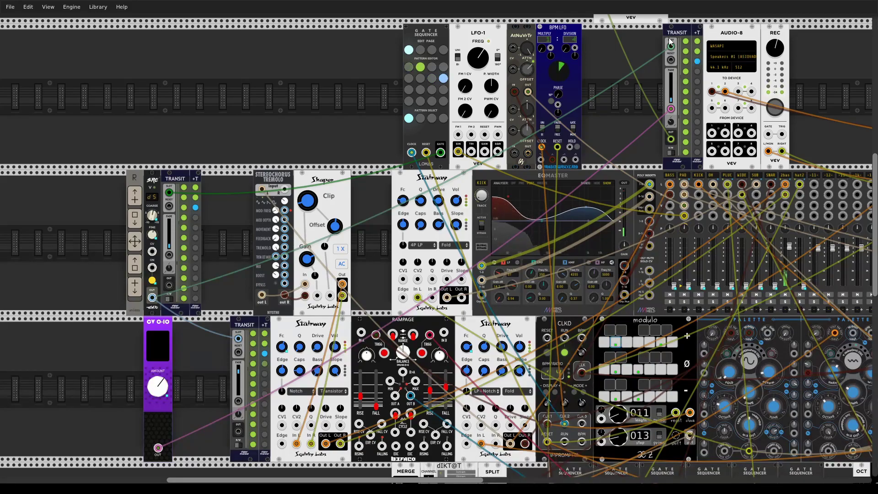
{"action": "scroll", "coordinate": [578, 138], "scroll_direction": "right", "scroll_amount": 2}
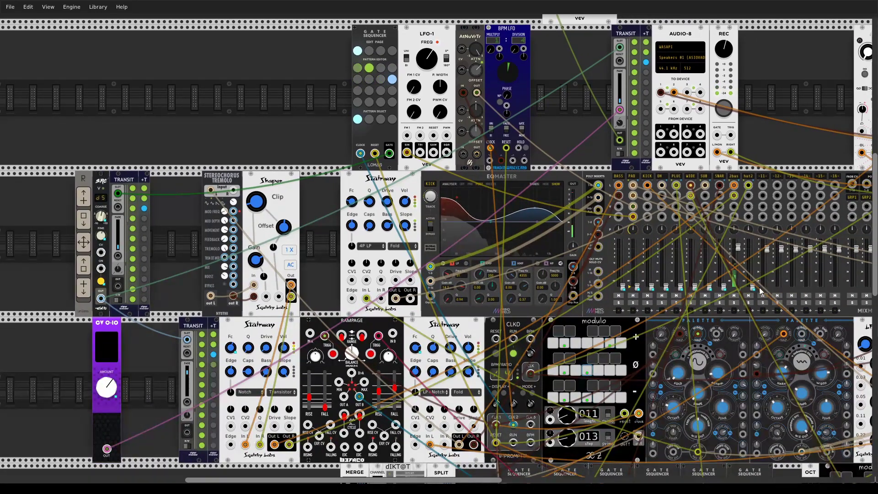
{"action": "scroll", "coordinate": [336, 229], "scroll_direction": "left", "scroll_amount": 4}
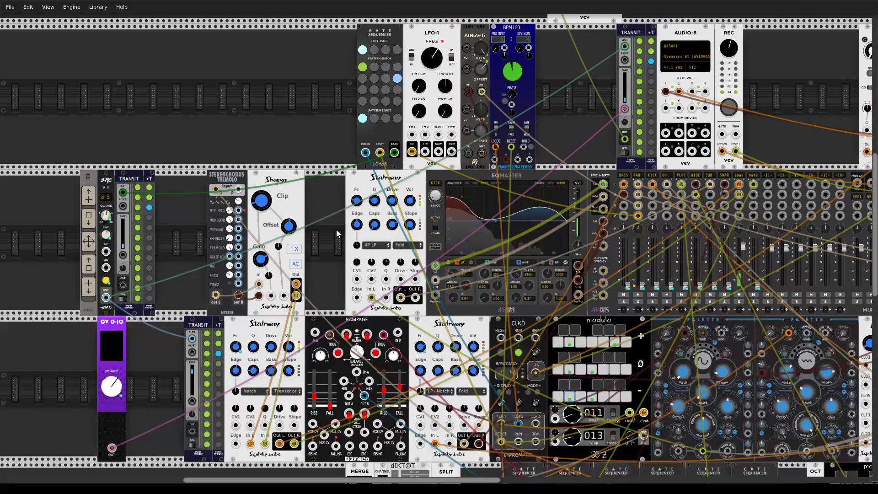
{"action": "scroll", "coordinate": [360, 136], "scroll_direction": "down", "scroll_amount": 2}
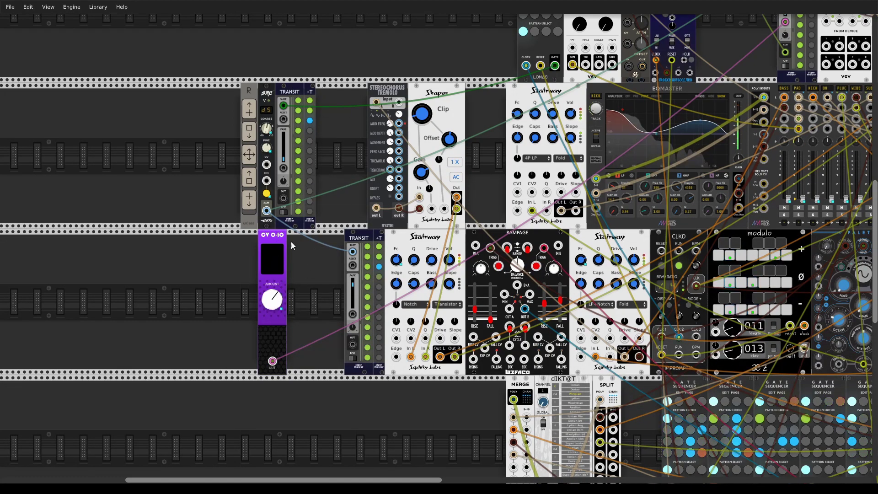
{"action": "scroll", "coordinate": [284, 296], "scroll_direction": "up", "scroll_amount": 1}
{"action": "scroll", "coordinate": [284, 296], "scroll_direction": "up", "scroll_amount": 2}
{"action": "scroll", "coordinate": [237, 344], "scroll_direction": "right", "scroll_amount": 2}
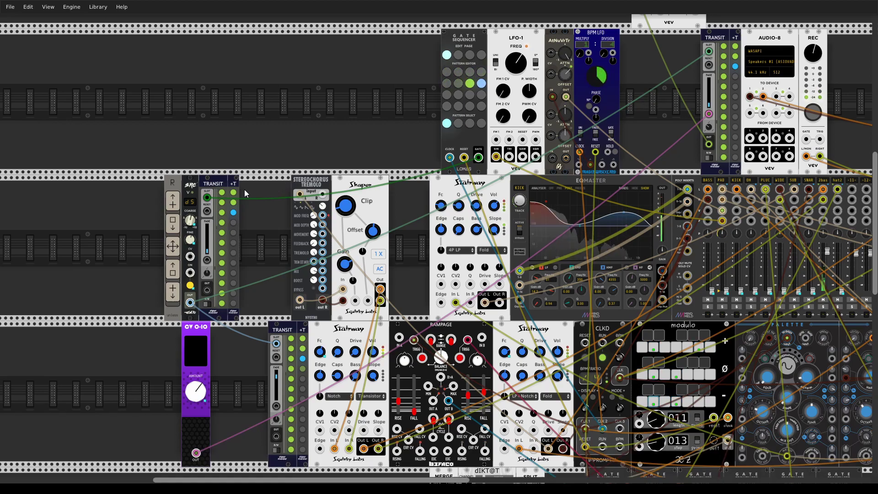
- Fade the master Transit to scene #1, then switch it to scene #2
{"action": "left_click", "coordinate": [223, 194]}
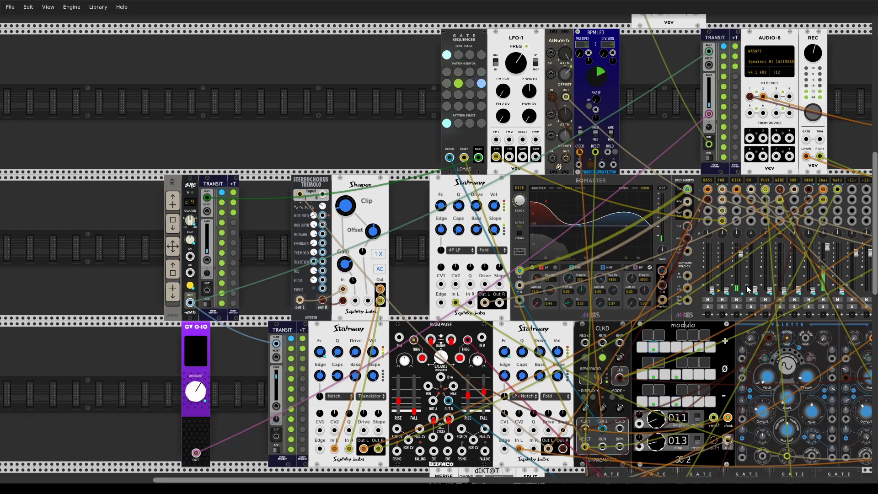
{"action": "scroll", "coordinate": [704, 293], "scroll_direction": "down", "scroll_amount": 1}
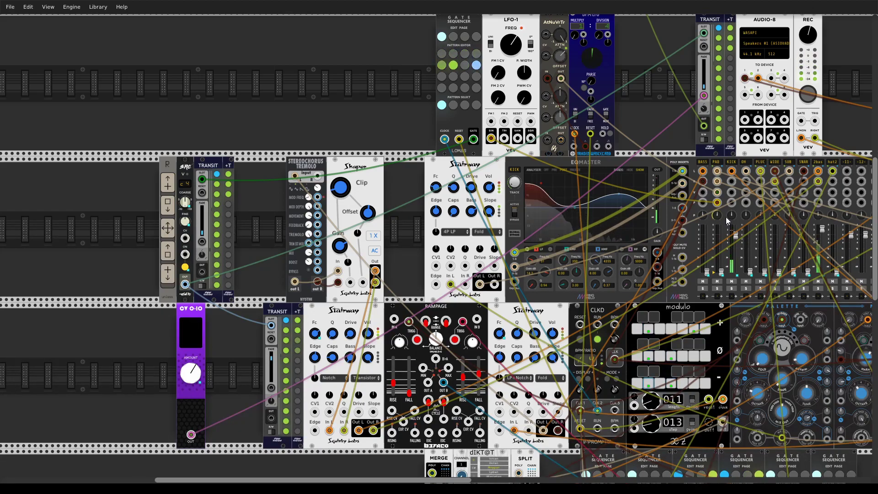
{"action": "left_click", "coordinate": [217, 185]}
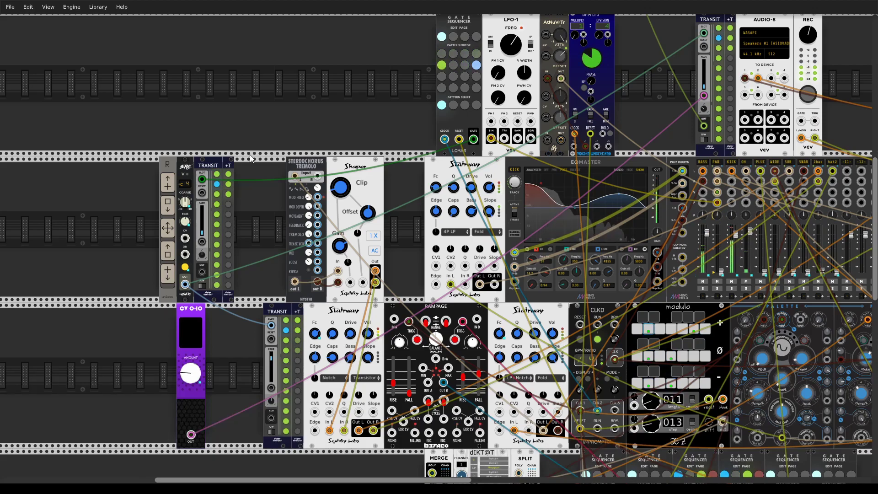
- Bring the Gate Sequencer row into view and close its options menu unchanged
{"action": "scroll", "coordinate": [368, 115], "scroll_direction": "up", "scroll_amount": 3}
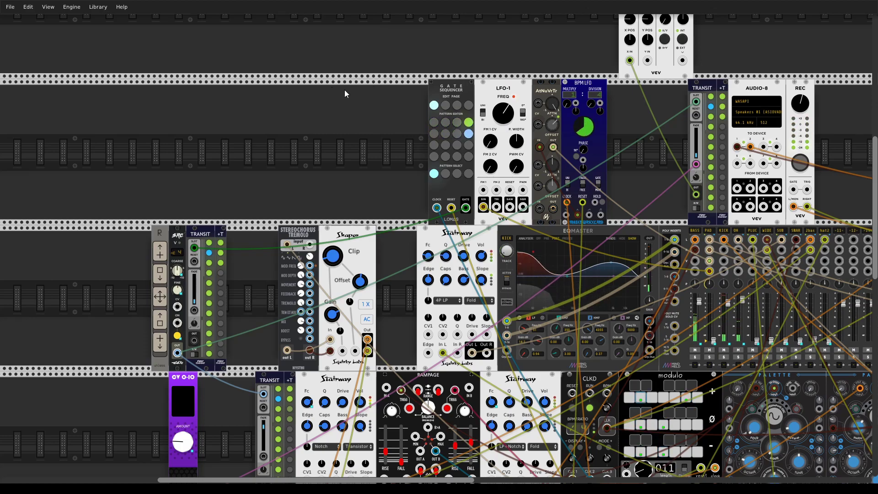
{"action": "left_click_drag", "start_coordinate": [425, 205], "coordinate": [365, 110]}
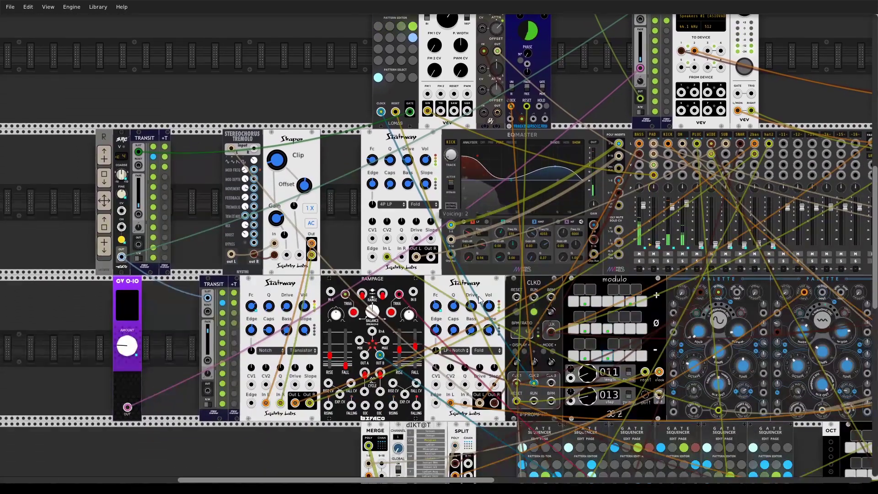
{"action": "left_click_drag", "start_coordinate": [350, 53], "coordinate": [347, 96]}
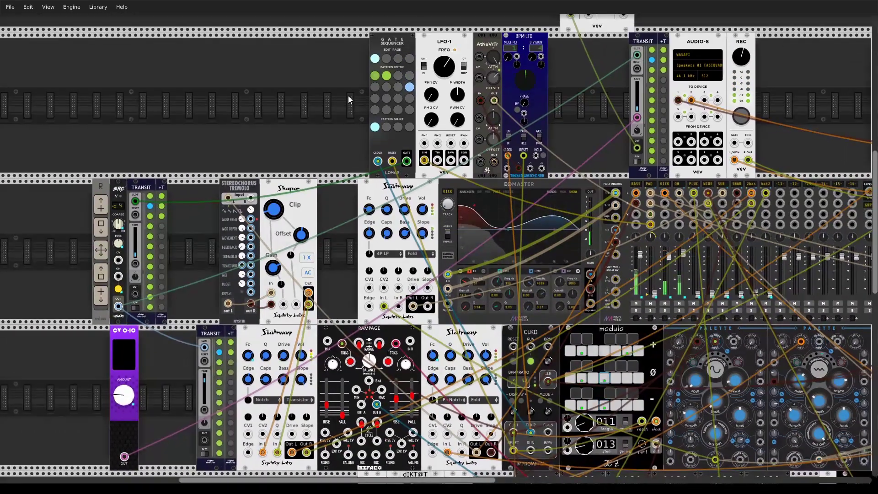
{"action": "right_click", "coordinate": [402, 40]}
{"action": "left_click", "coordinate": [345, 48]}
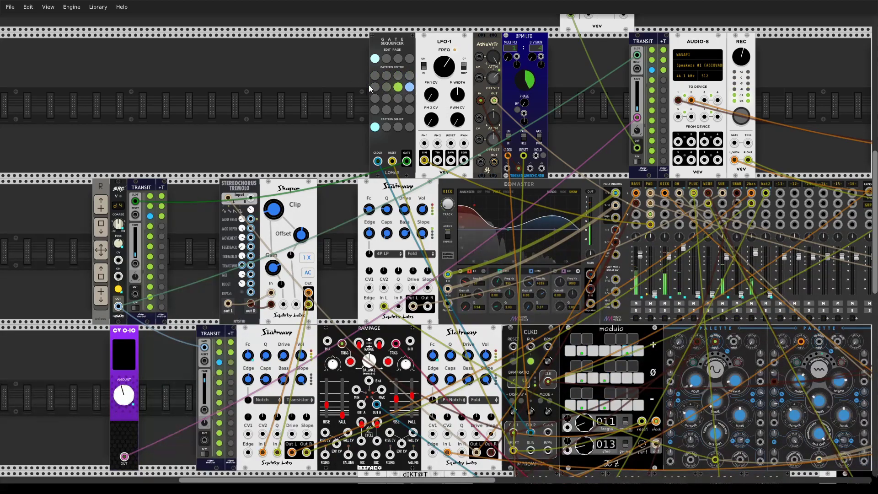
- Step the master Transit from scene #6 to scene #7, recentring the rack afterwards
{"action": "left_click_drag", "start_coordinate": [289, 103], "coordinate": [343, 90]}
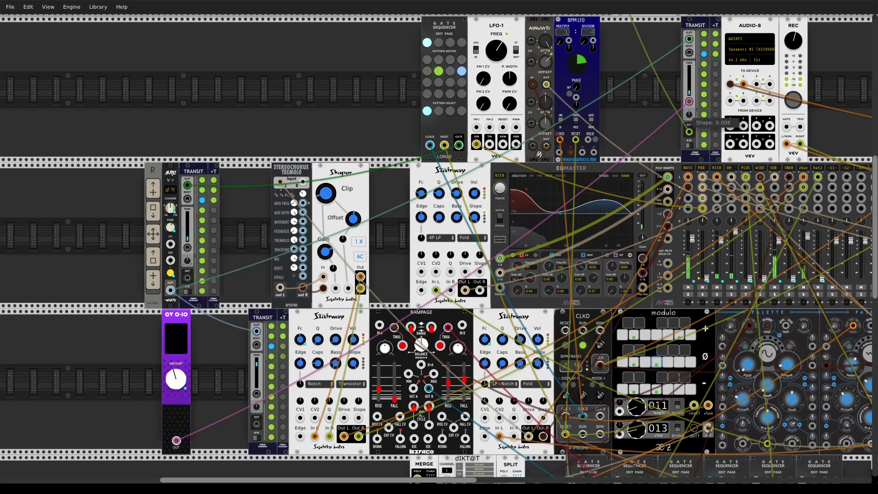
{"action": "left_click_drag", "start_coordinate": [254, 212], "coordinate": [266, 201]}
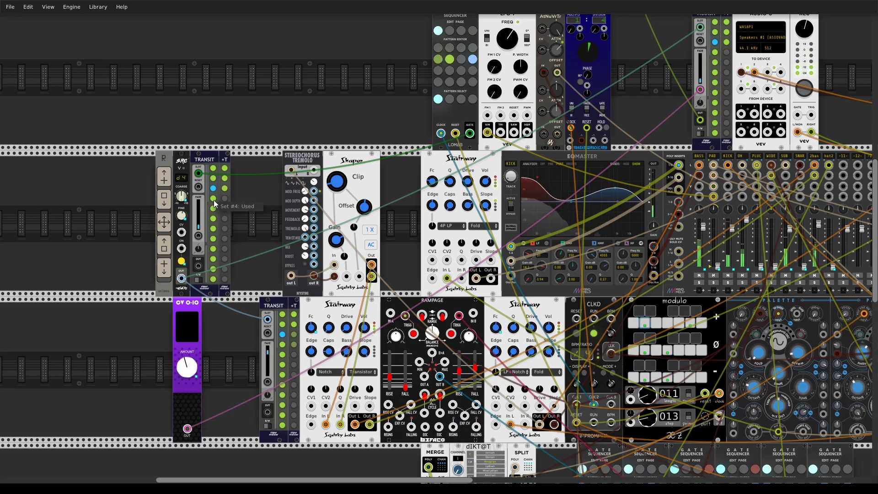
{"action": "scroll", "coordinate": [248, 188], "scroll_direction": "right", "scroll_amount": 4}
{"action": "scroll", "coordinate": [248, 189], "scroll_direction": "down", "scroll_amount": 2}
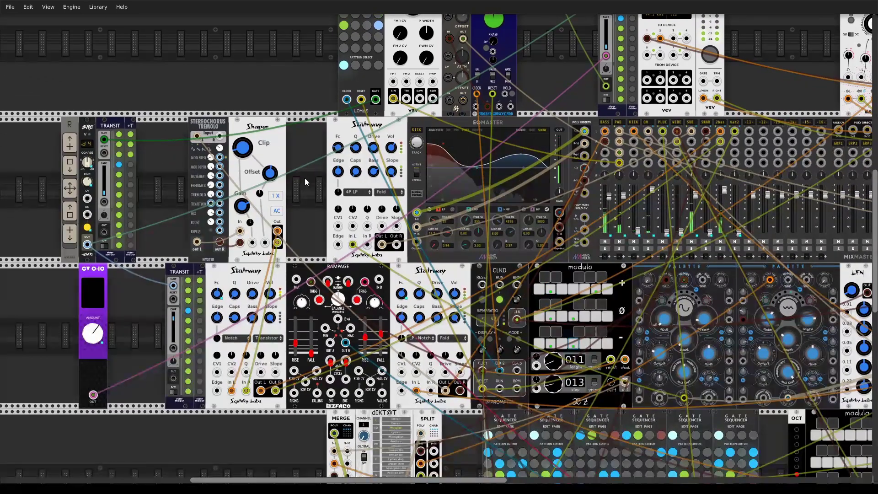
{"action": "scroll", "coordinate": [407, 232], "scroll_direction": "right", "scroll_amount": 2}
{"action": "scroll", "coordinate": [407, 232], "scroll_direction": "up", "scroll_amount": 3}
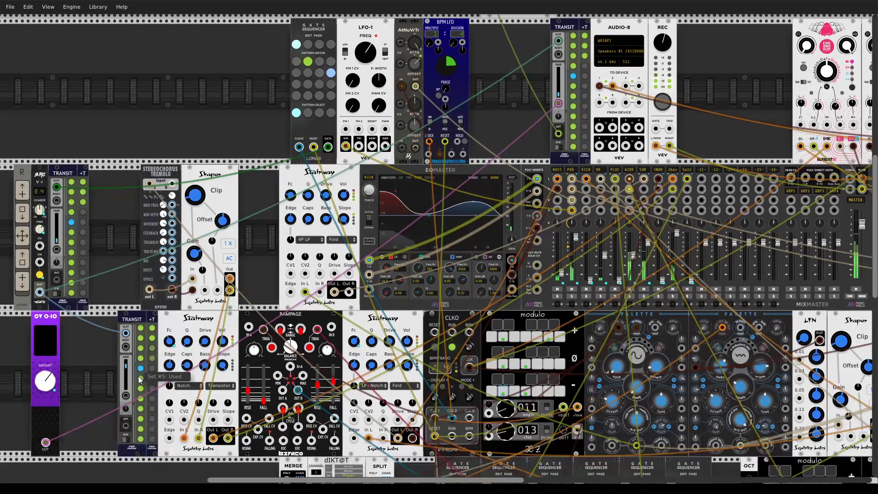
{"action": "mouse_move", "coordinate": [127, 371]}
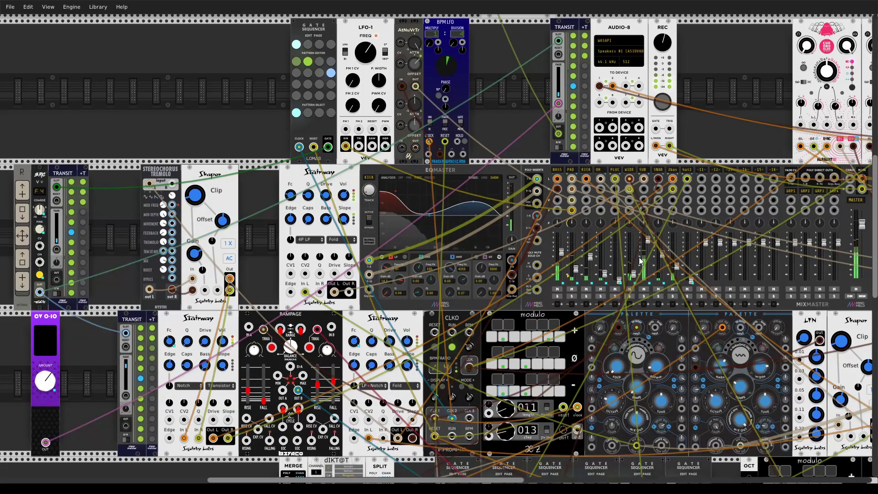
{"action": "mouse_move", "coordinate": [647, 261]}
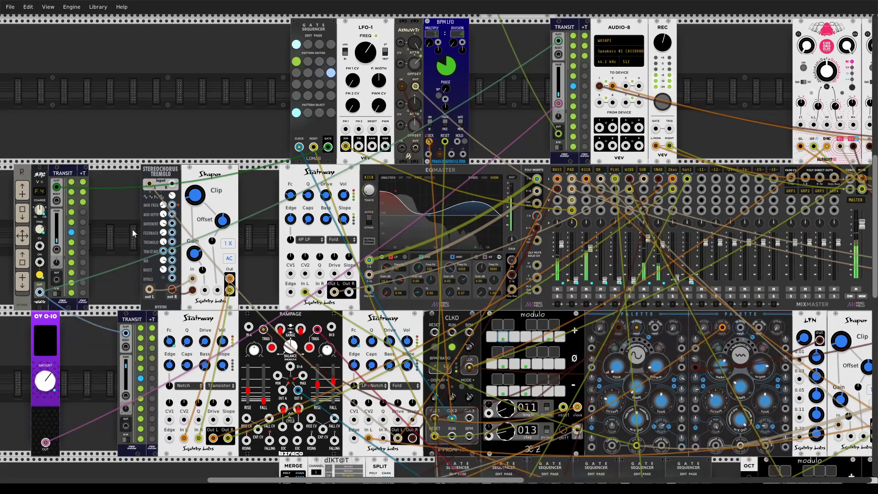
{"action": "left_click", "coordinate": [71, 244]}
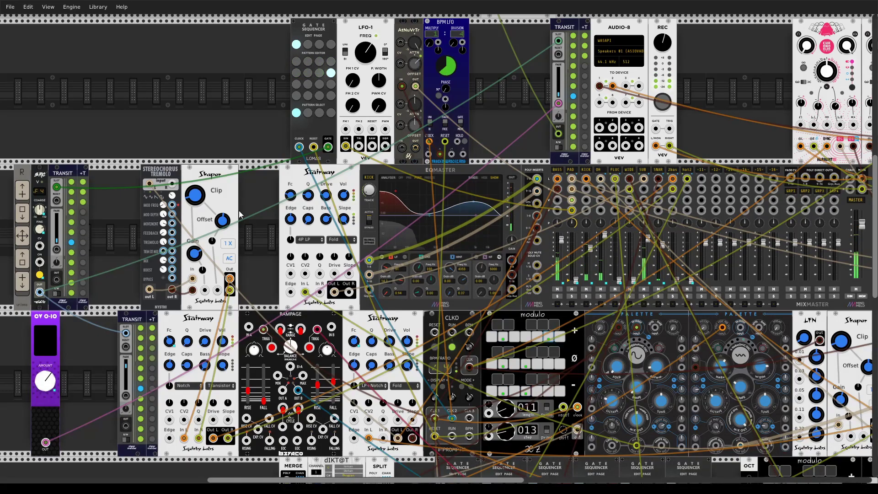
{"action": "scroll", "coordinate": [263, 213], "scroll_direction": "left", "scroll_amount": 2}
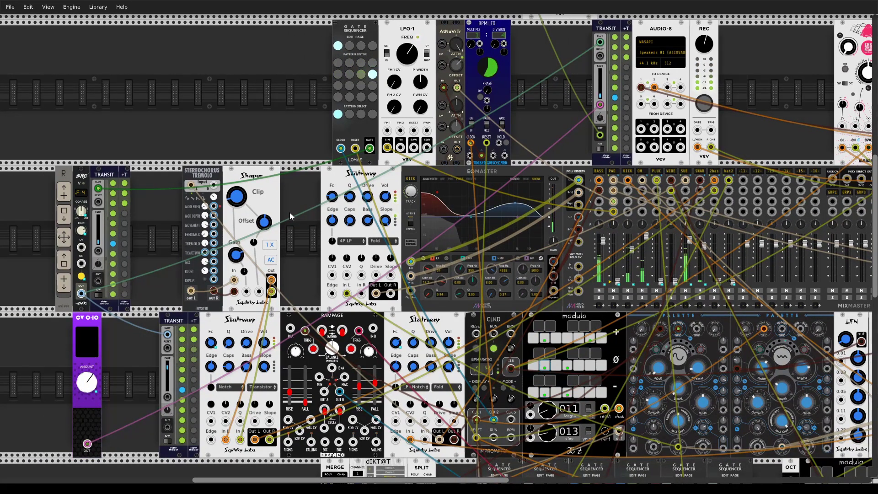
{"action": "left_click_drag", "start_coordinate": [164, 216], "coordinate": [211, 187]}
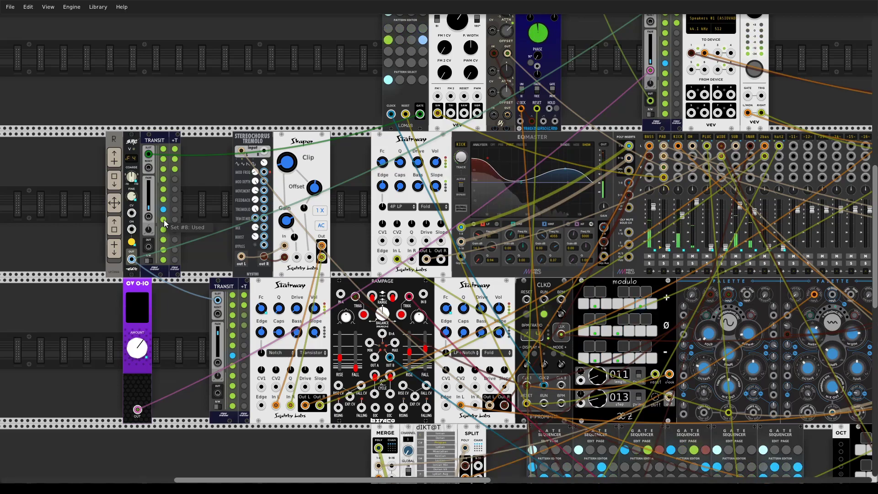
- Close the +T expander's options unchanged, then fade the master Transit to scene #9, then #10
{"action": "right_click", "coordinate": [174, 137]}
{"action": "left_click", "coordinate": [173, 118]}
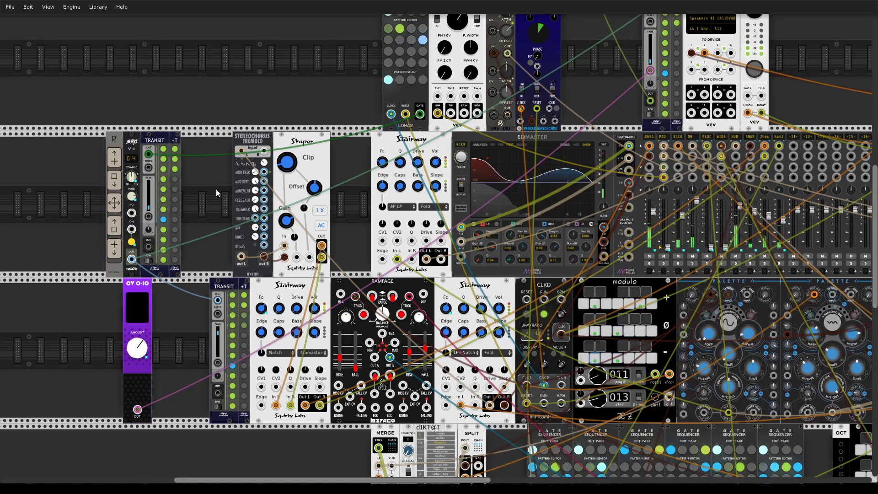
{"action": "left_click", "coordinate": [164, 229]}
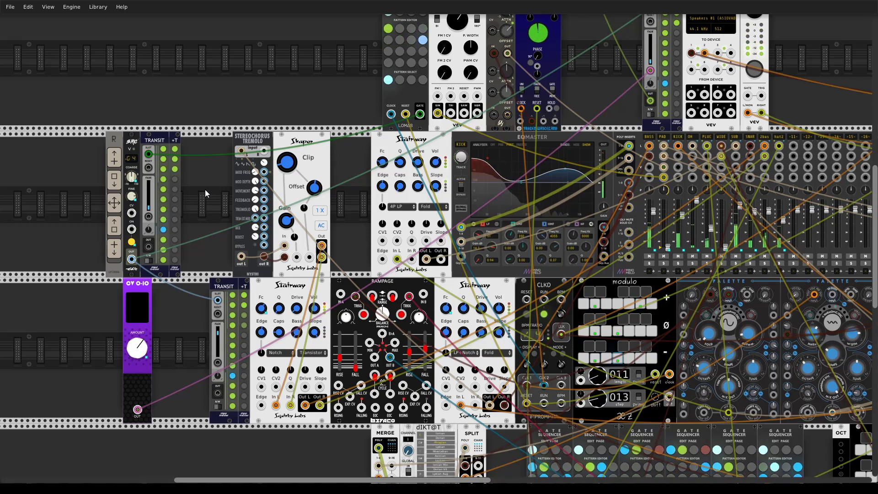
{"action": "left_click", "coordinate": [164, 239]}
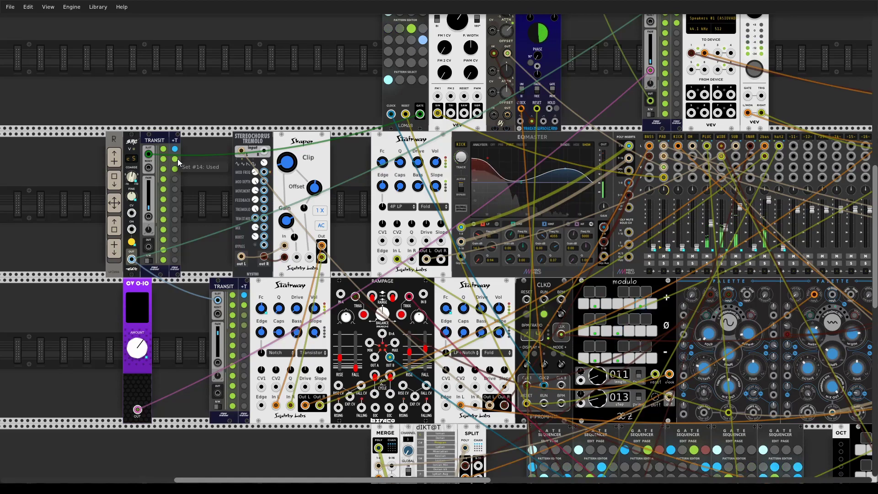
- Fade to scene #14, store the current settings as scene #15, then fade to it
{"action": "left_click", "coordinate": [176, 158]}
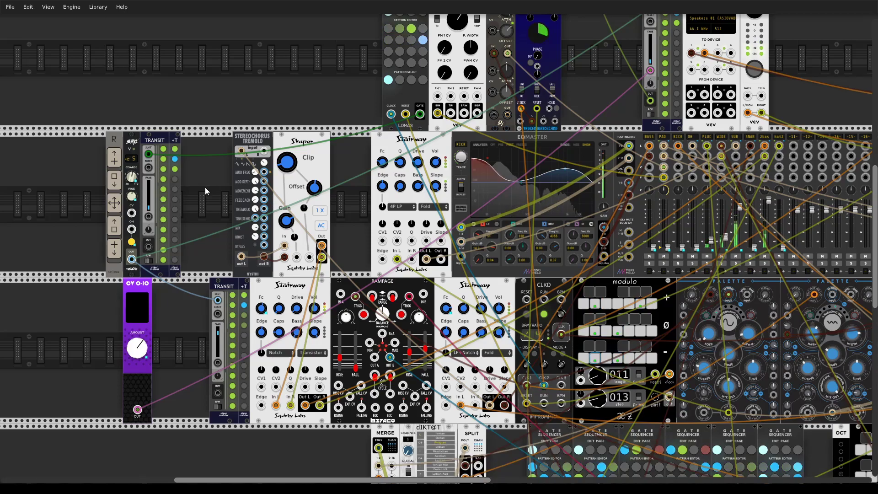
{"action": "left_click", "coordinate": [177, 169]}
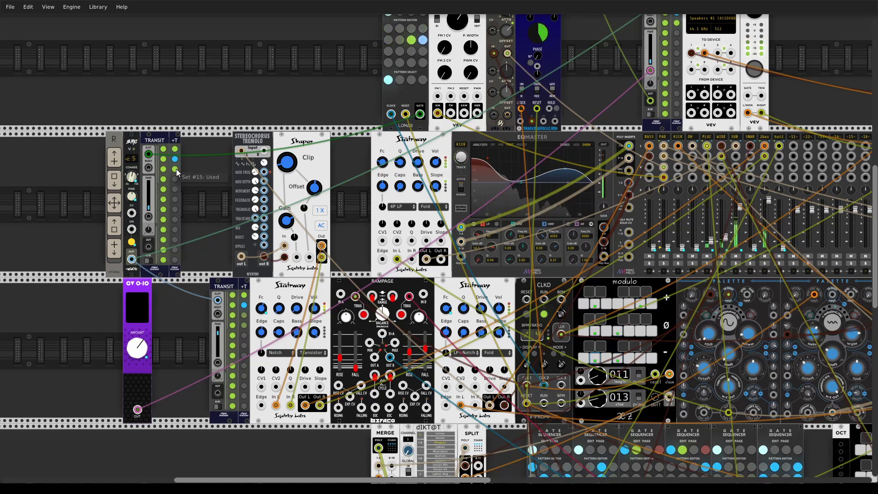
{"action": "left_click", "coordinate": [177, 169]}
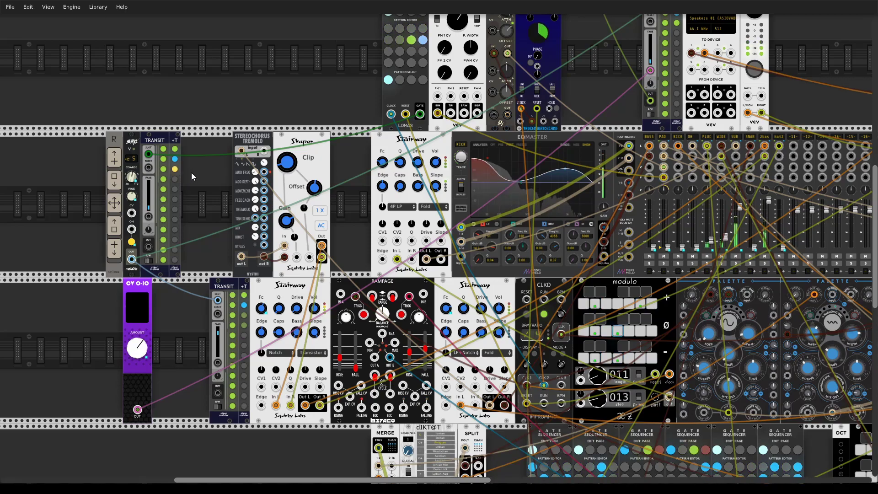